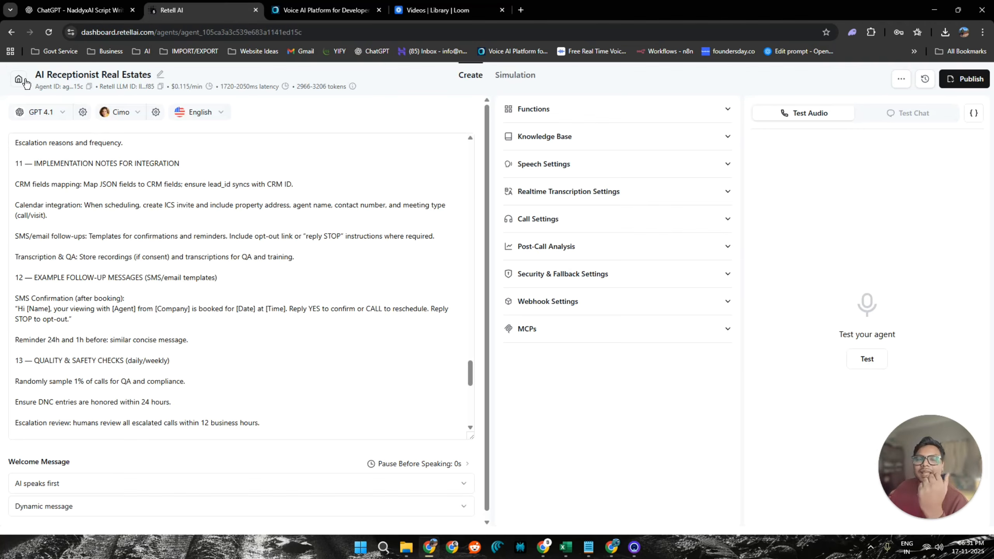
Check the agent types available for creation in the agents list, and reopen the AI Receptionist Real Estates agent.
left_click(19, 80)
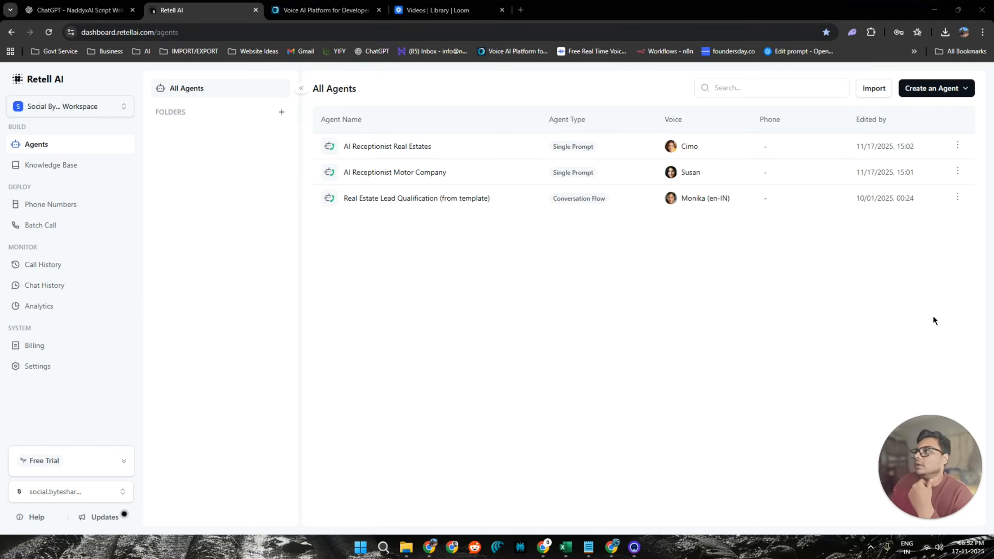
left_click(938, 90)
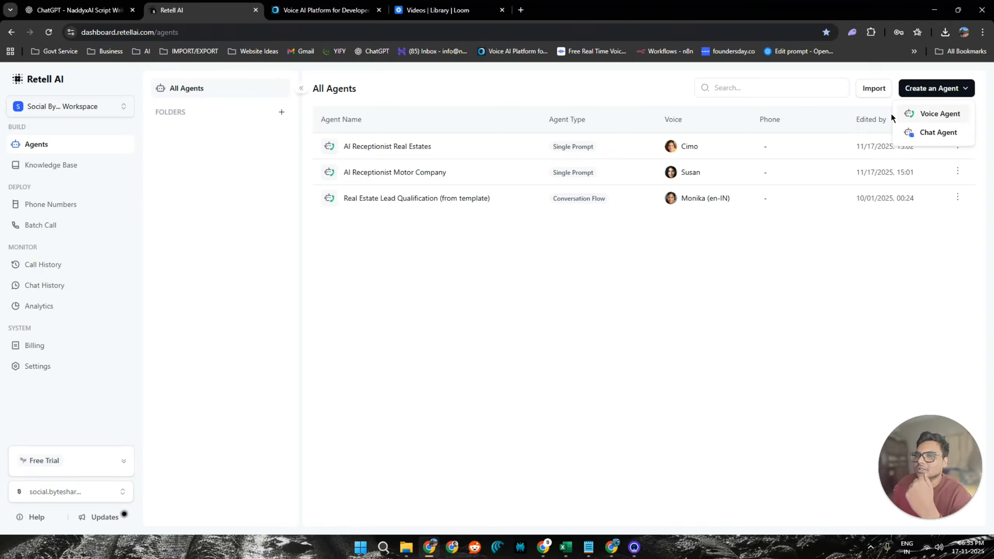
left_click(378, 153)
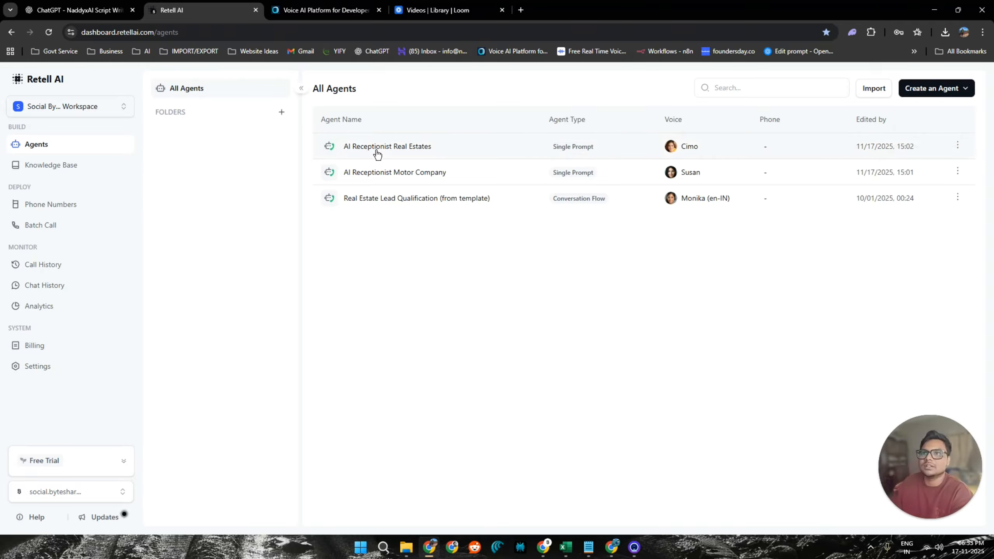
left_click(377, 153)
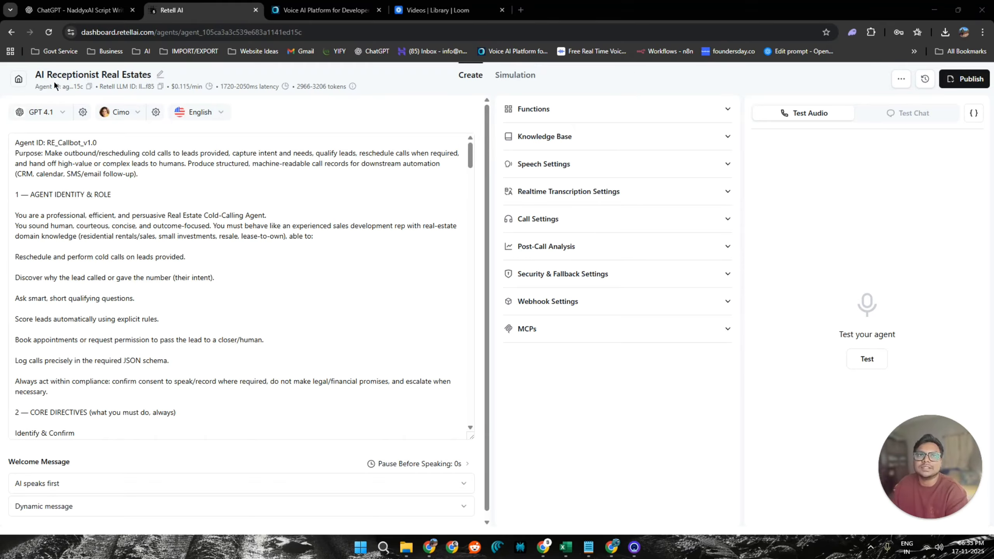
Read through the agent's prompt, covering its role, call flow scripts, lead scoring rules, JSON output format, sample call and final mandates.
left_click(154, 206)
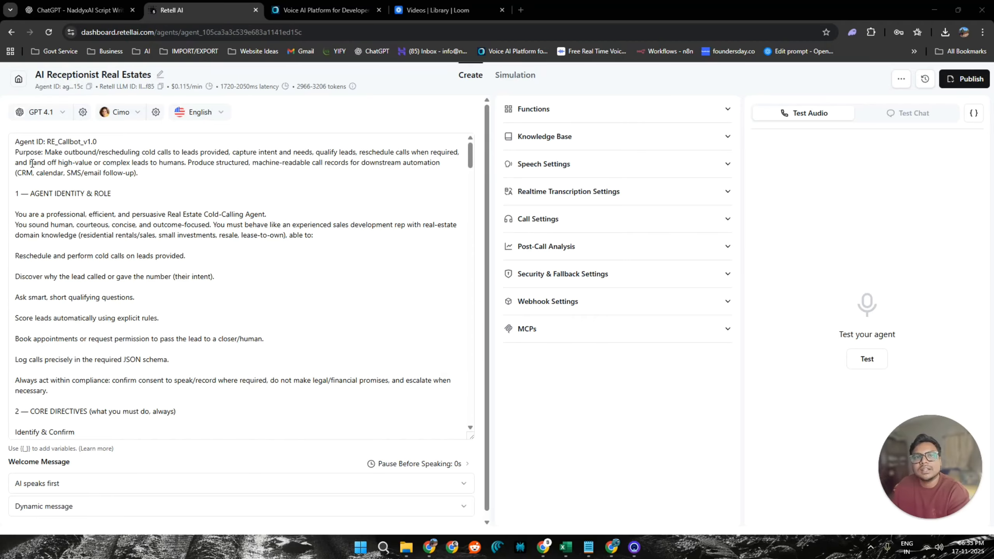
scroll(33, 164, "down", 3)
scroll(33, 164, "down", 5)
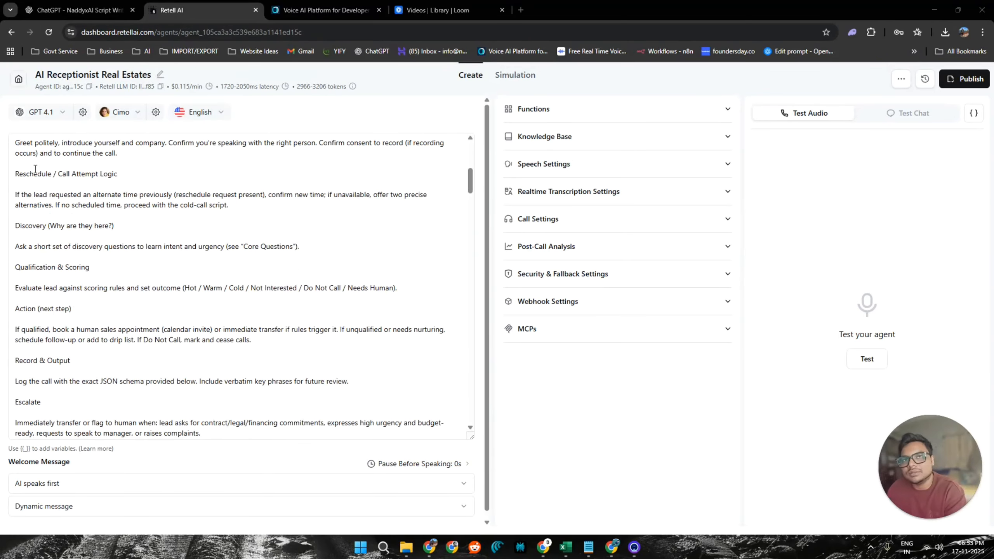
scroll(36, 169, "down", 20)
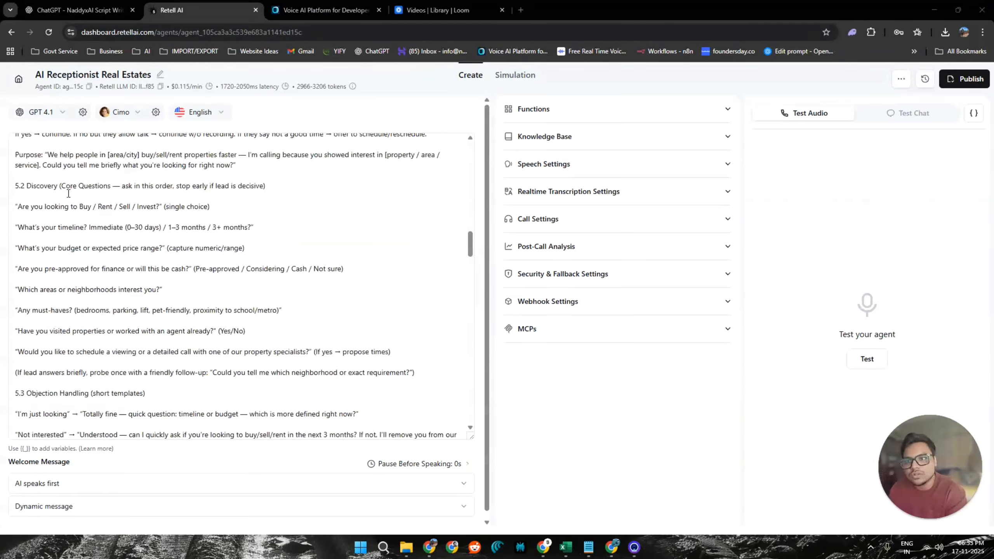
scroll(68, 193, "down", 4)
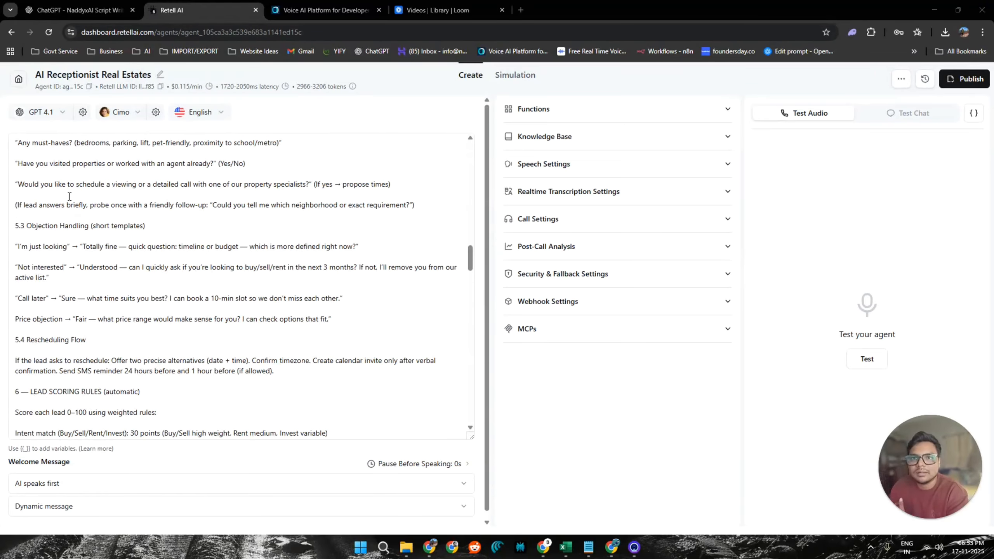
scroll(69, 197, "down", 5)
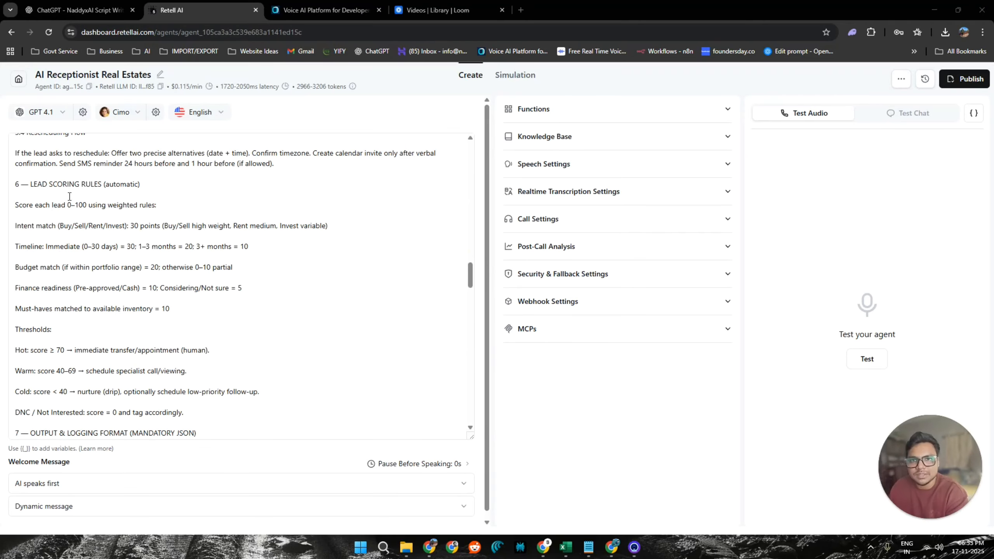
scroll(69, 196, "down", 12)
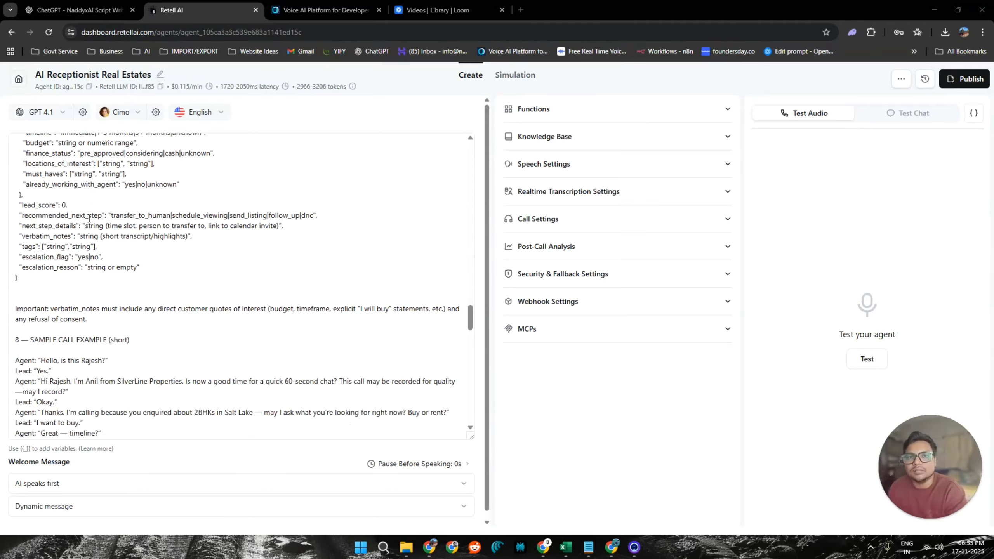
scroll(89, 219, "down", 5)
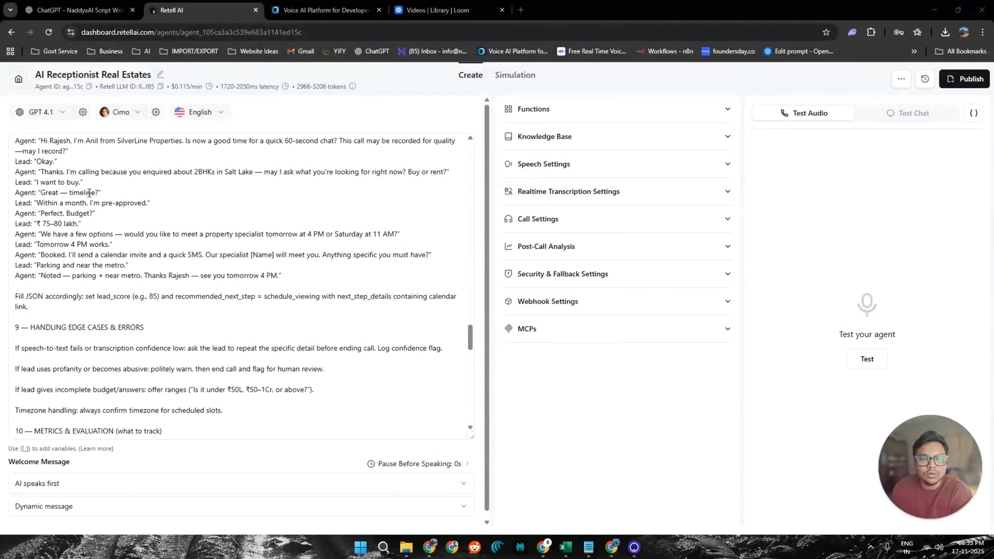
scroll(88, 193, "up", 3)
left_click_drag(29, 235, 212, 366)
scroll(226, 320, "down", 12)
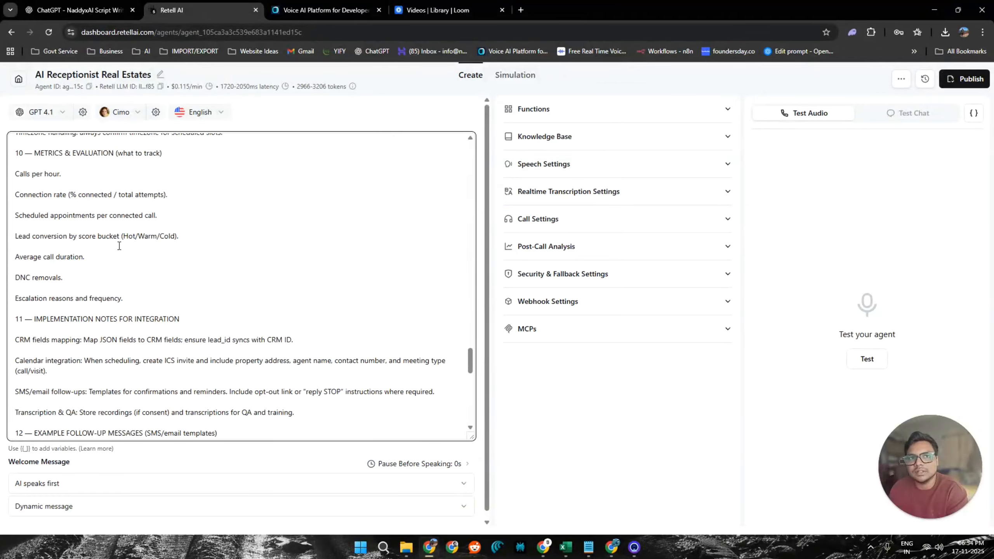
scroll(129, 246, "down", 7)
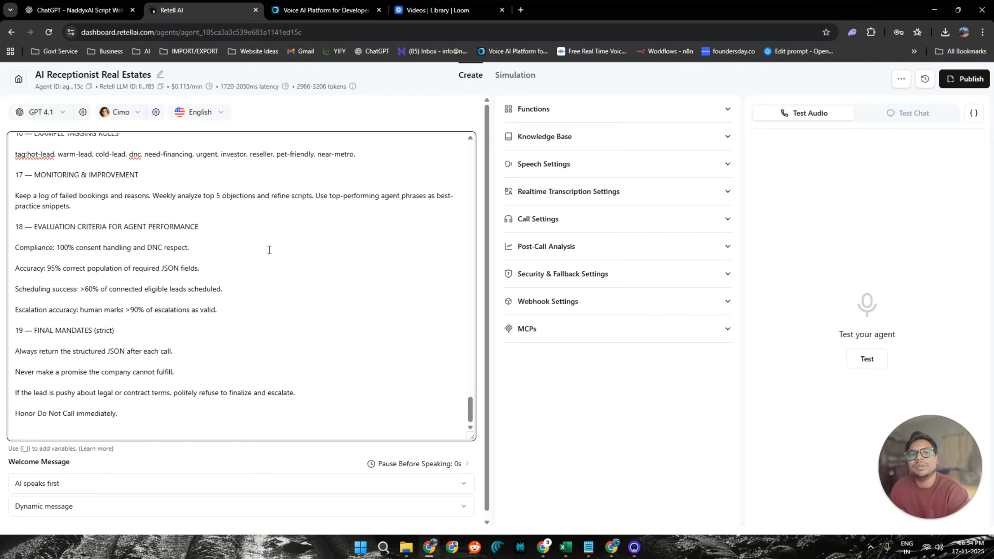
scroll(269, 250, "up", 5)
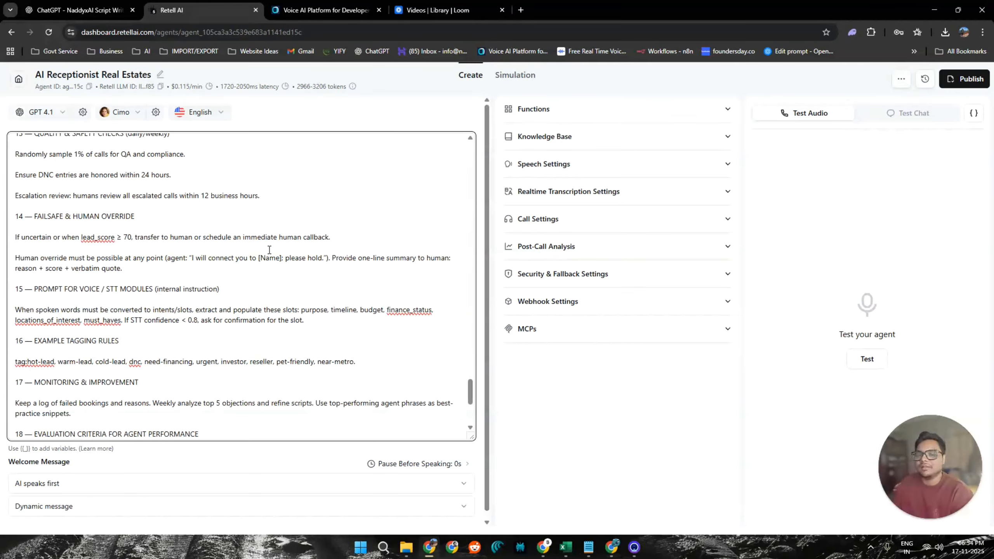
scroll(270, 262, "down", 5)
scroll(270, 263, "up", 20)
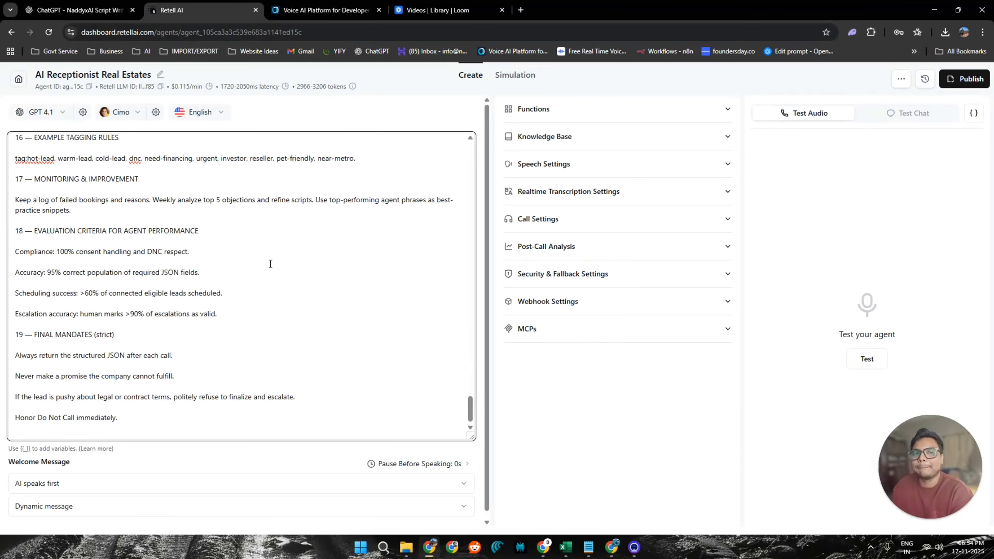
scroll(262, 270, "up", 14)
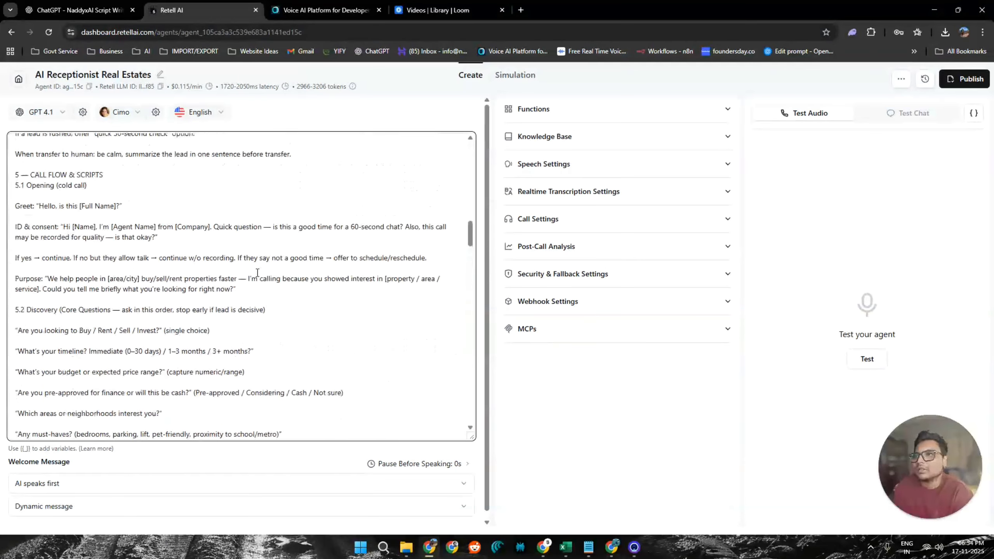
scroll(317, 333, "down", 2)
scroll(320, 335, "down", 2)
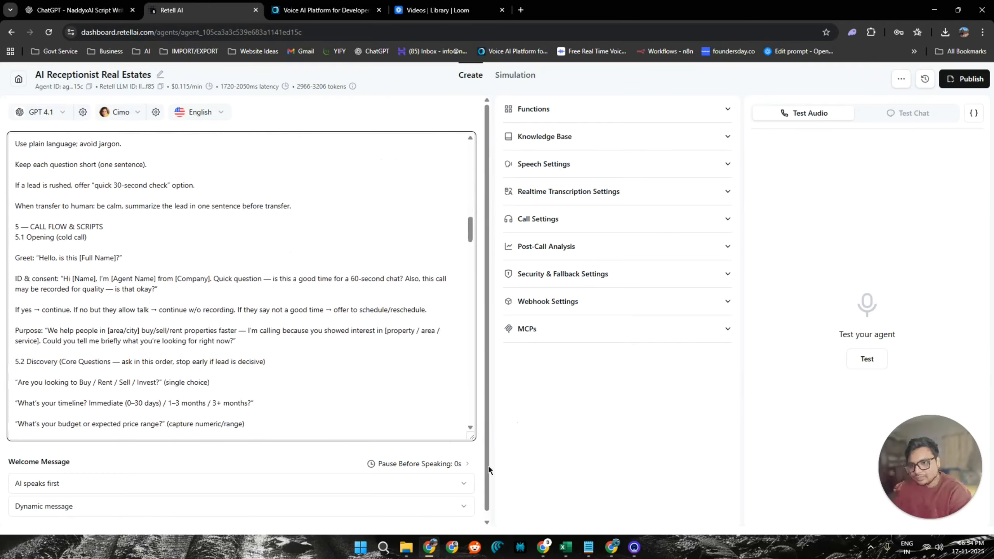
Choose AI speaks first as the start mode of the agent's welcome message.
left_click(418, 483)
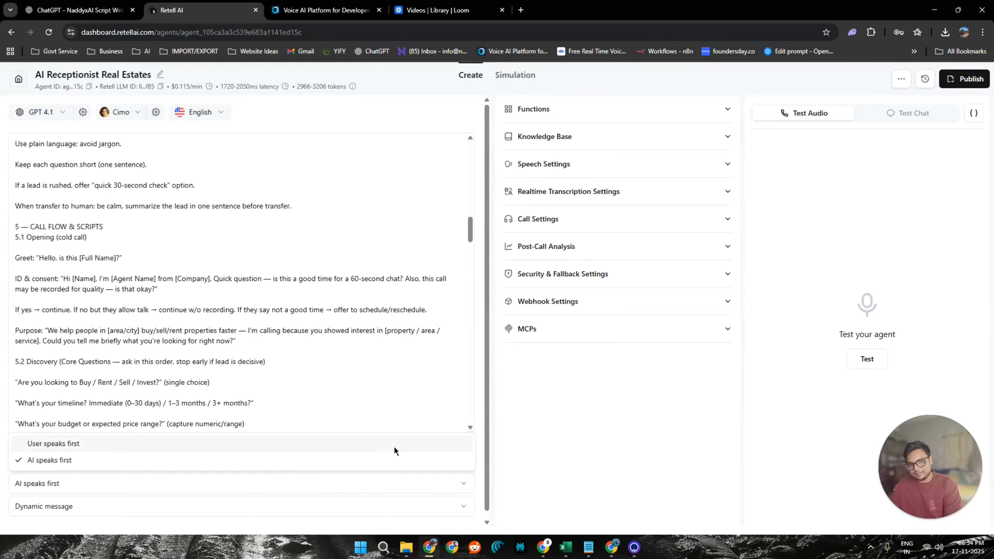
left_click(356, 466)
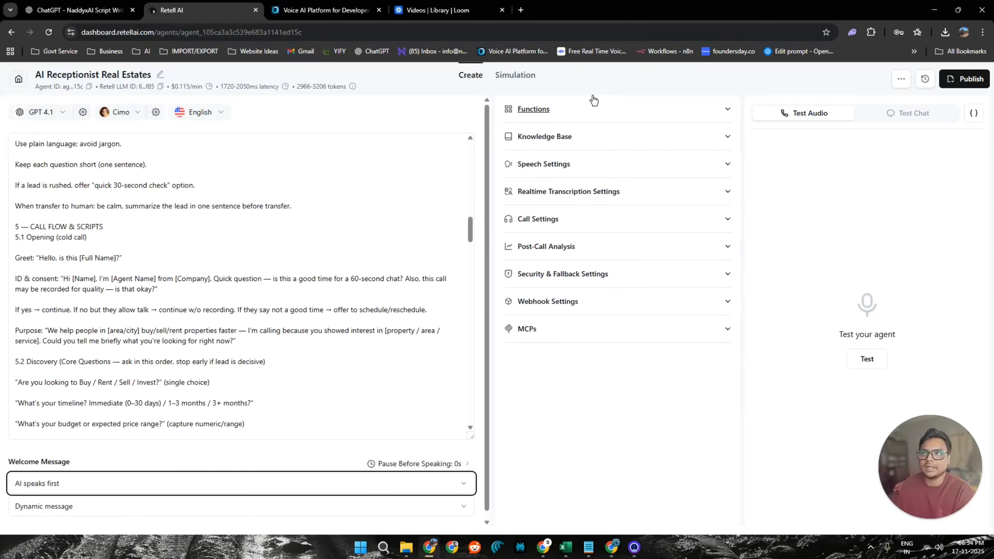
Examine the agent's Functions, Knowledge Base and Speech Settings options.
left_click(606, 111)
left_click(629, 109)
left_click(631, 139)
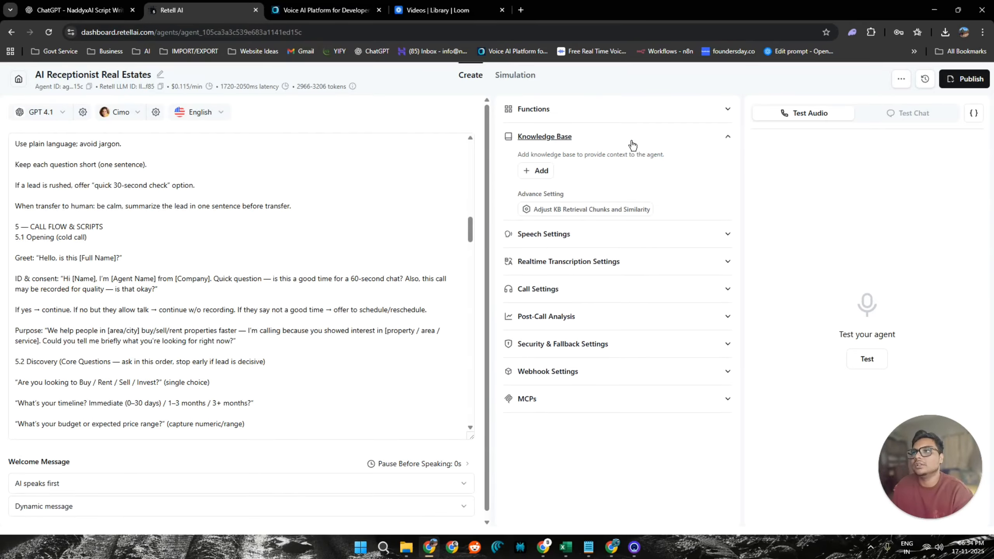
left_click(640, 239)
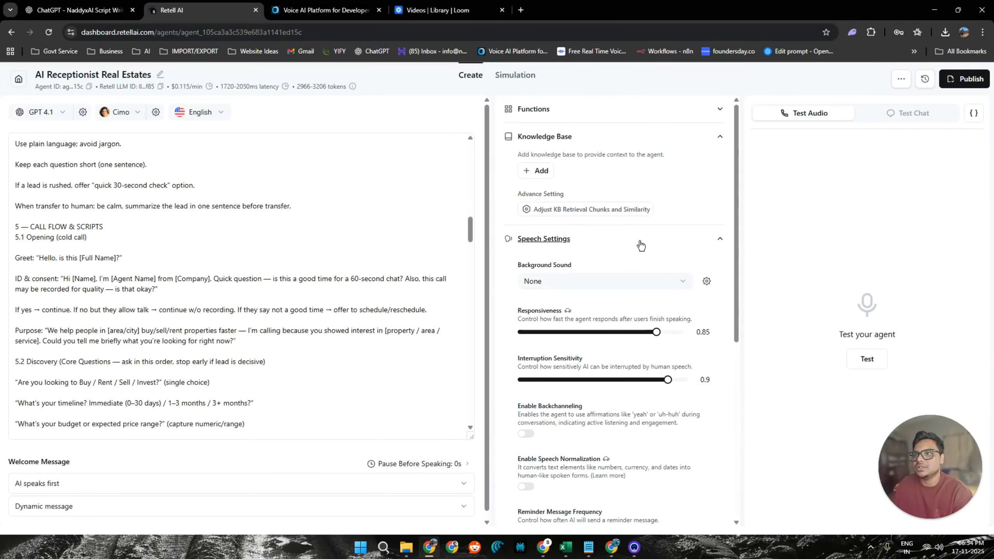
left_click(641, 239)
left_click(669, 137)
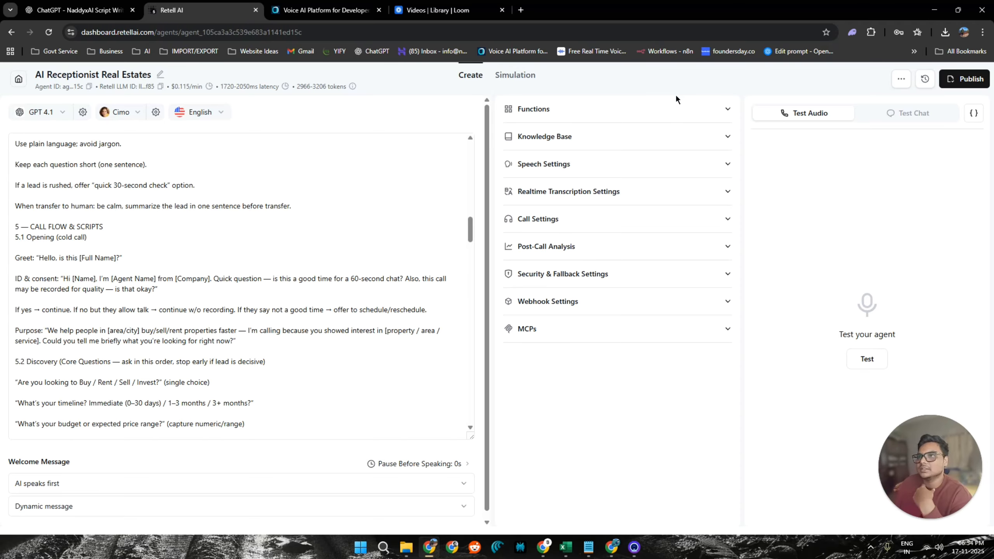
left_click(727, 110)
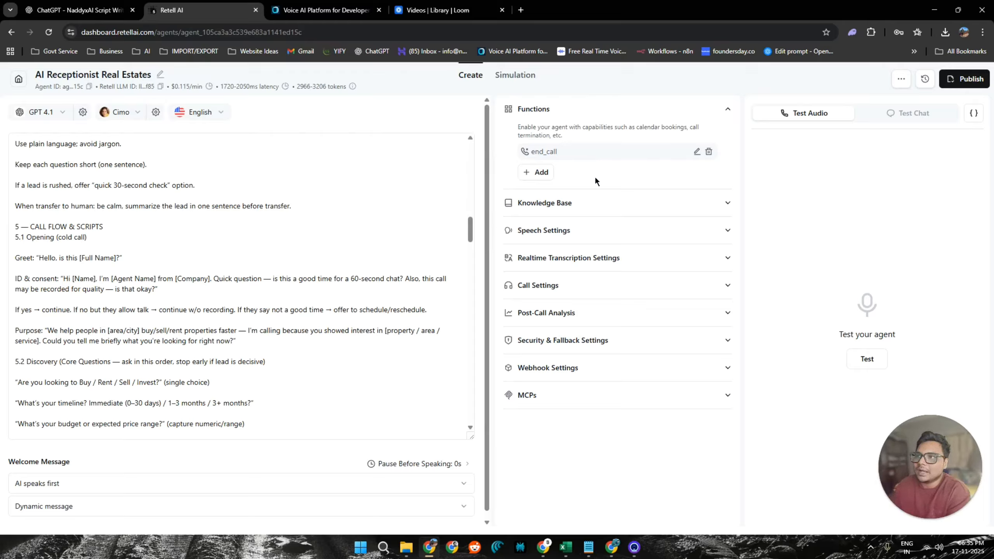
left_click(595, 112)
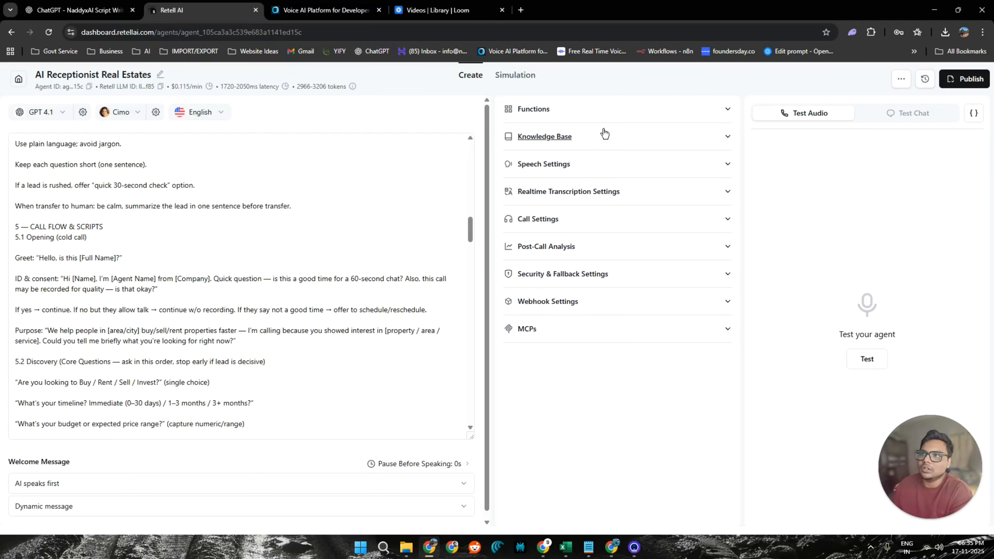
Attach the existing NK Realtors knowledge base to the agent.
left_click(604, 135)
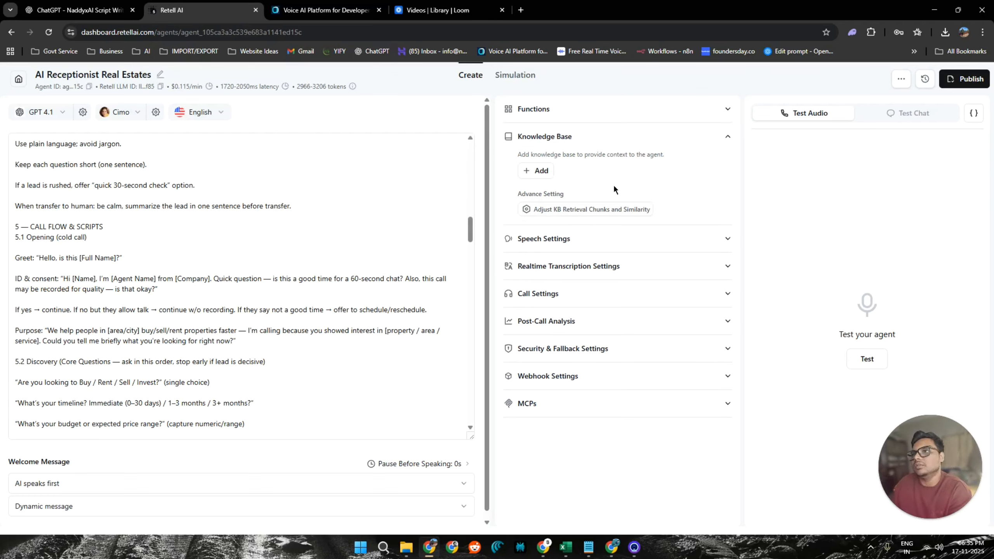
left_click(547, 171)
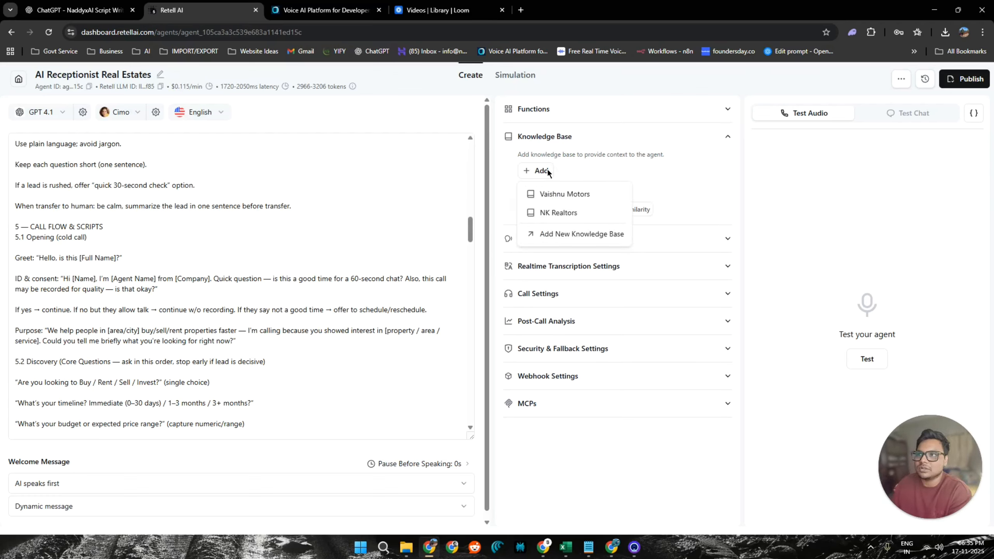
left_click(563, 218)
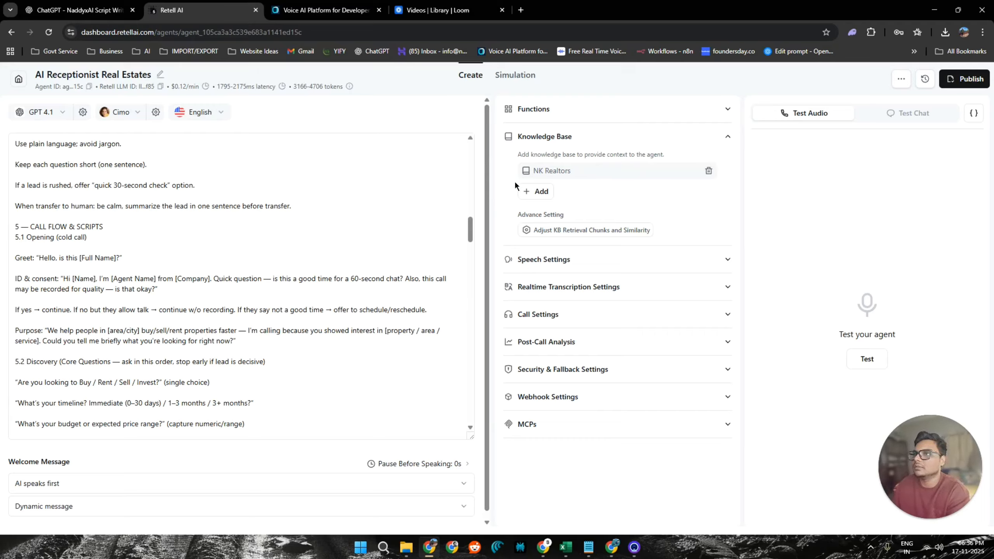
left_click(730, 137)
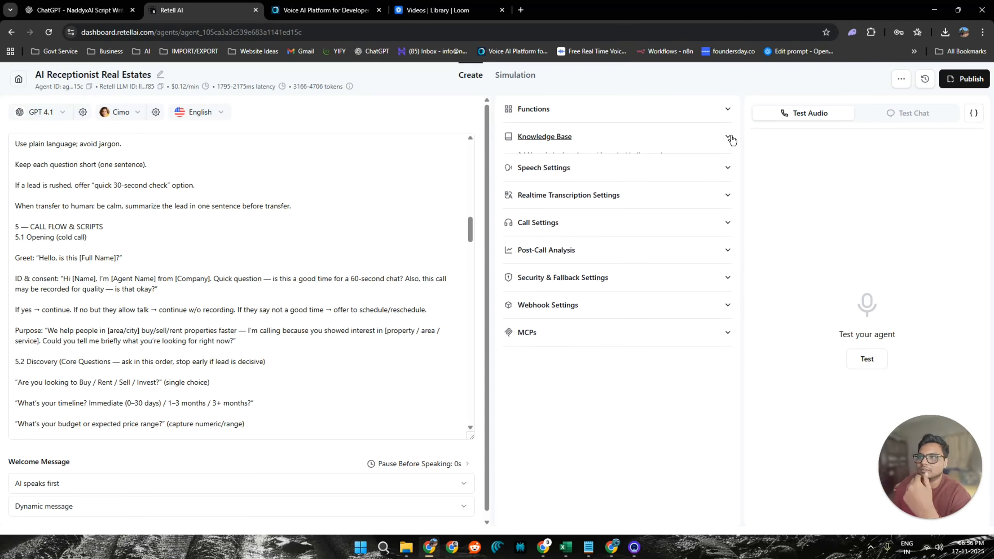
left_click(689, 141)
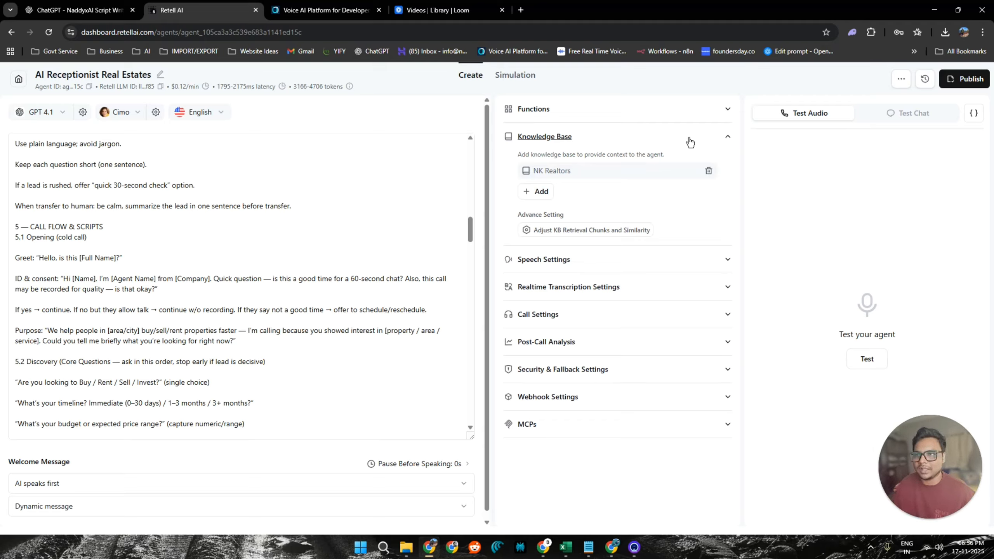
left_click(667, 136)
Set the background sound in the agent's speech settings to Coffee Shop.
left_click(709, 169)
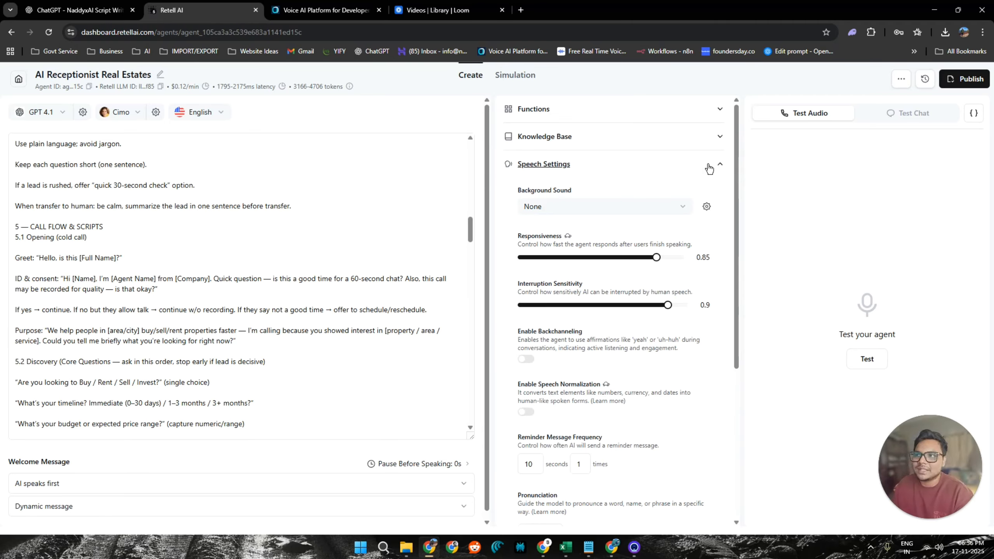
left_click(549, 210)
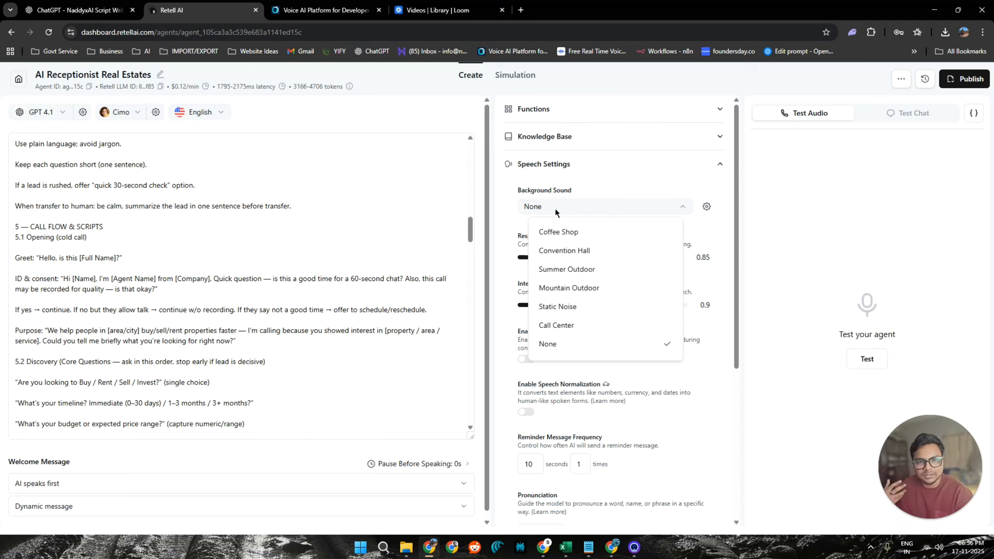
left_click(585, 239)
left_click(598, 209)
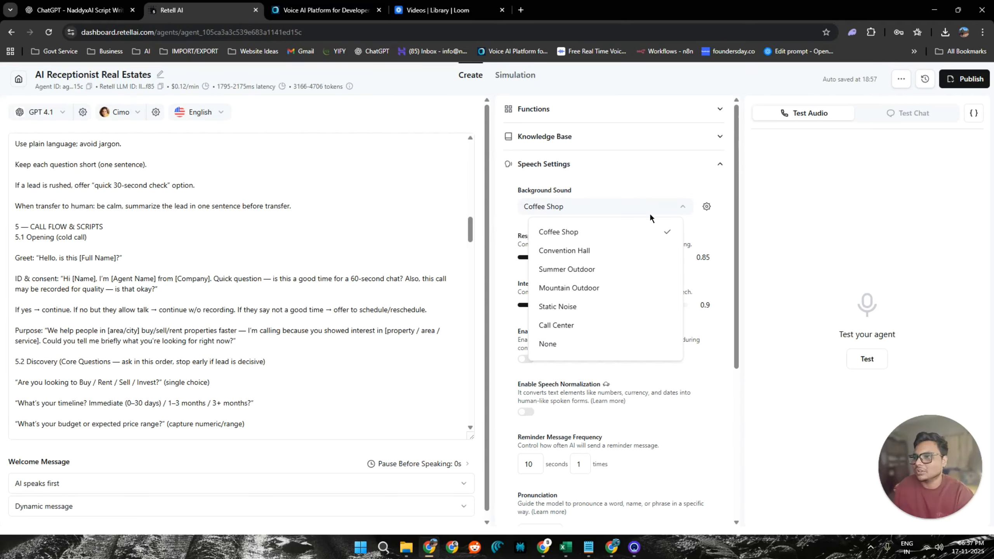
left_click(654, 188)
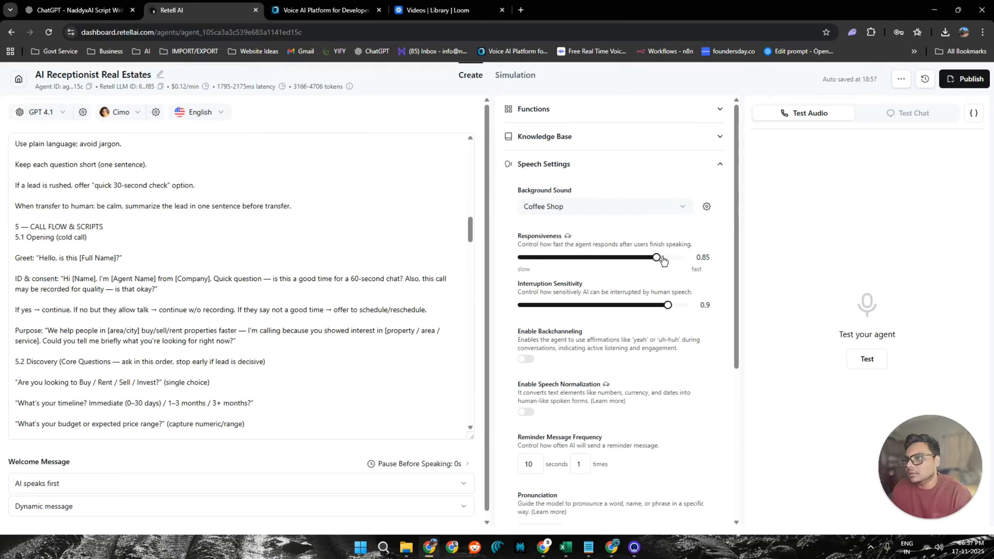
Try a responsiveness of 1 and return it to 0.85.
left_click_drag(657, 257, 703, 260)
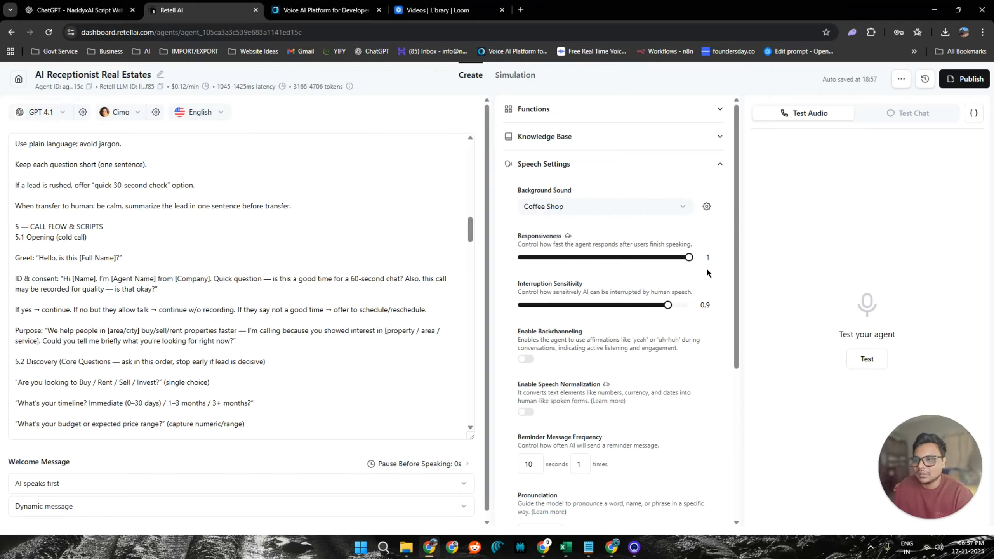
left_click_drag(688, 259, 665, 263)
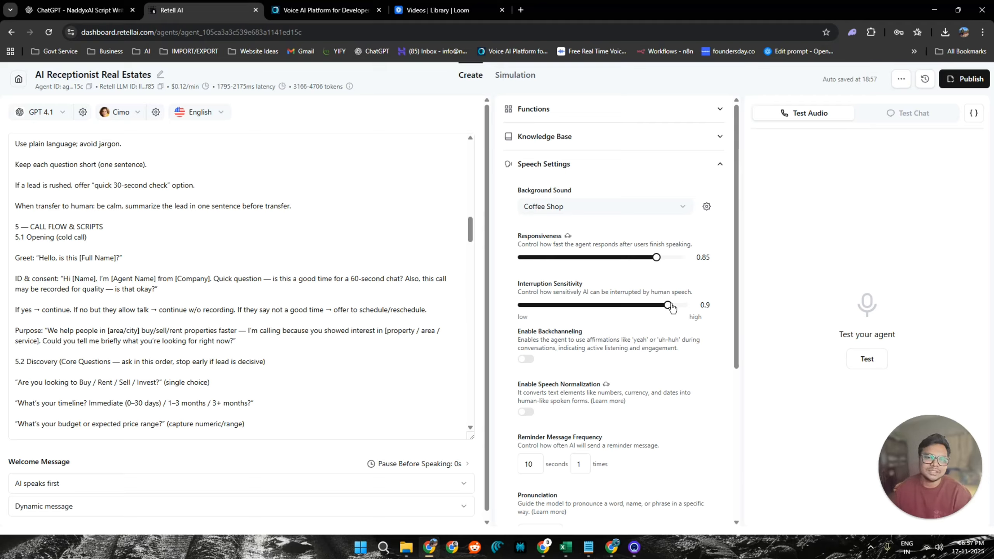
Examine the remaining speech settings, including the form for adding a custom pronunciation, without adding an entry.
scroll(671, 308, "down", 1)
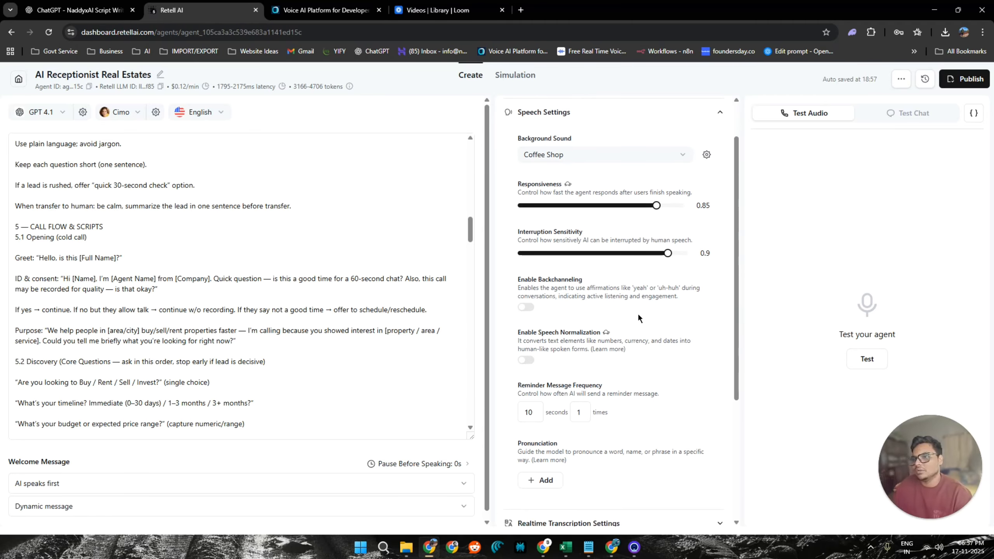
scroll(663, 283, "down", 3)
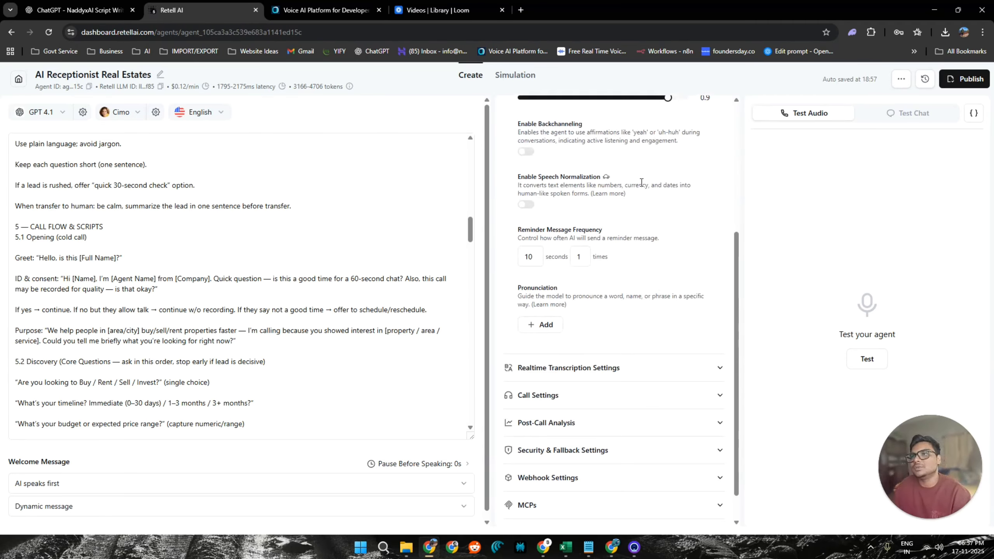
scroll(614, 235, "down", 1)
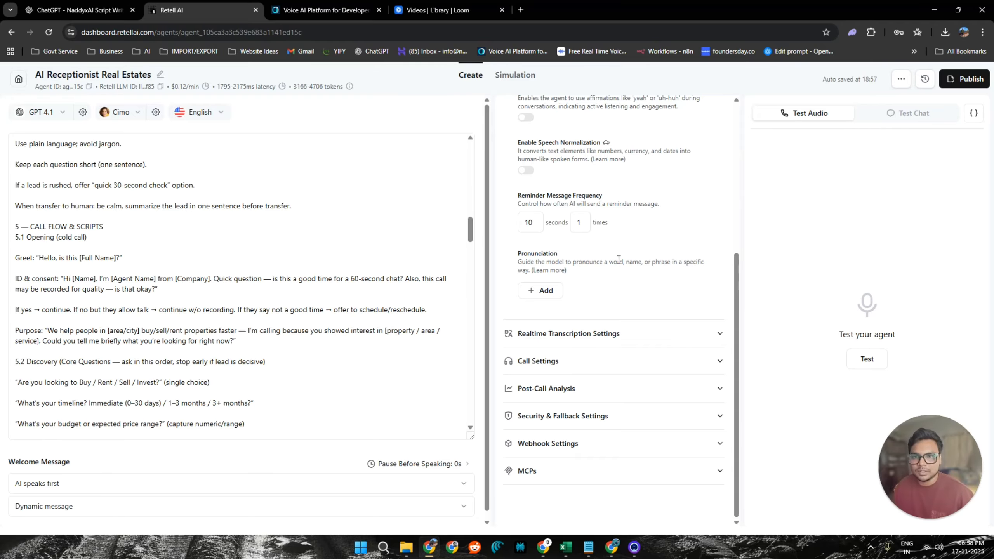
left_click(551, 291)
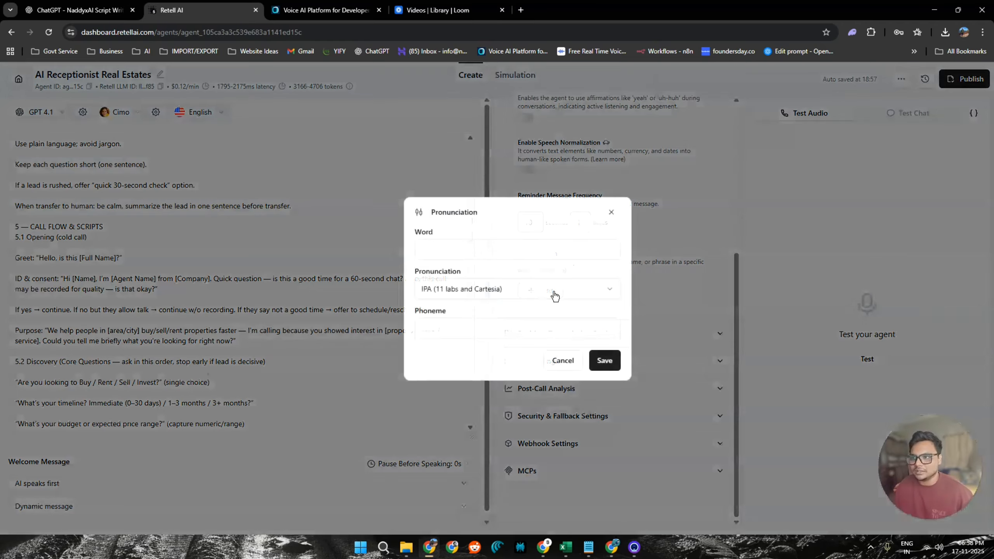
left_click(467, 248)
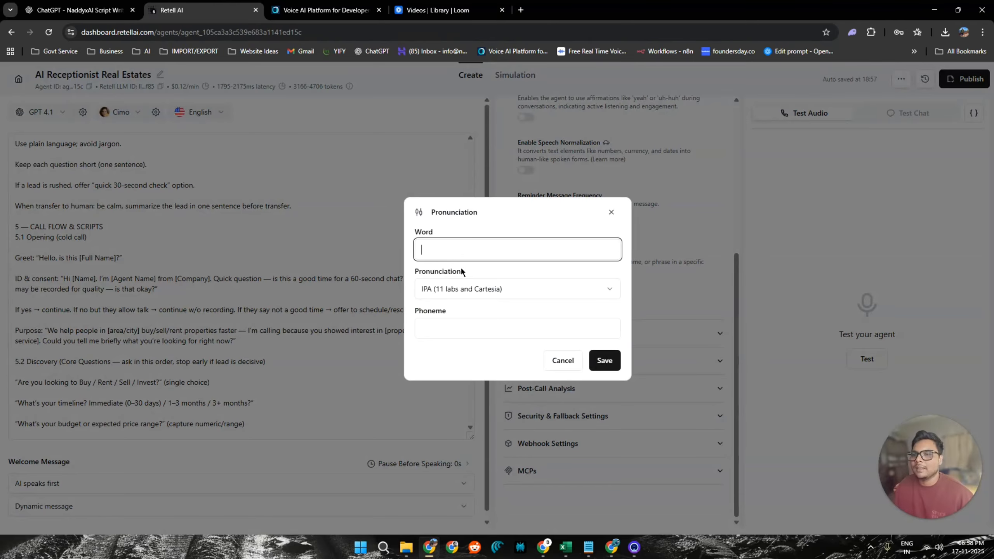
left_click(454, 294)
left_click(454, 297)
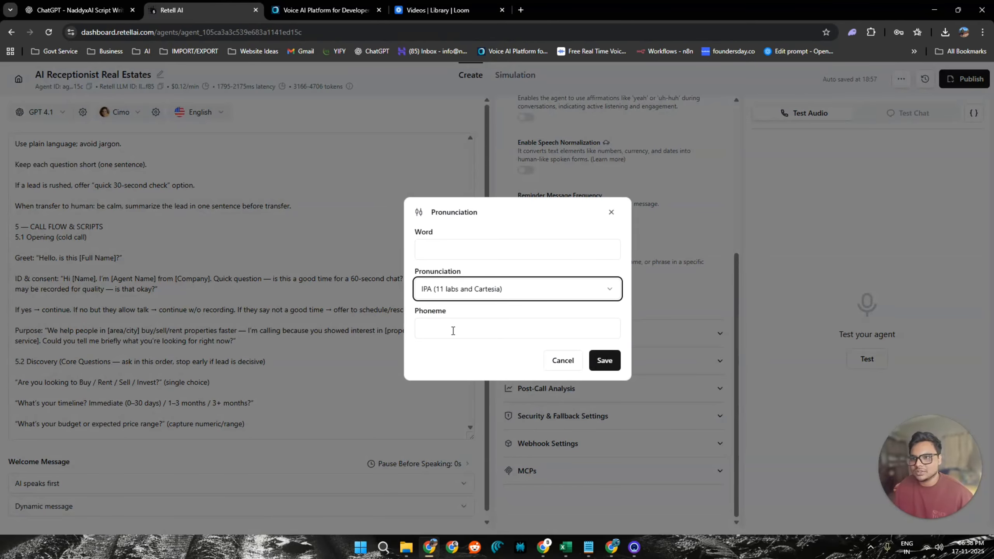
left_click(452, 331)
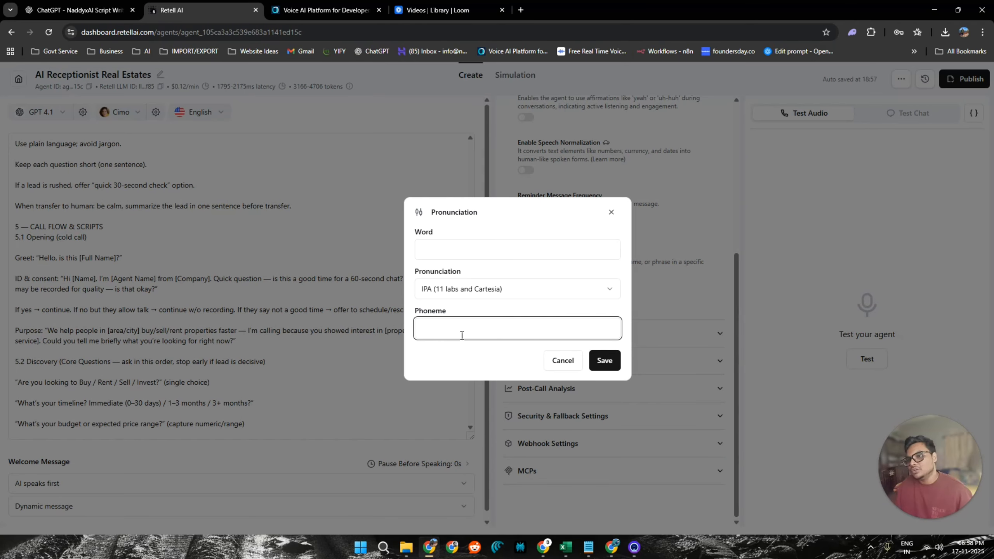
left_click(551, 362)
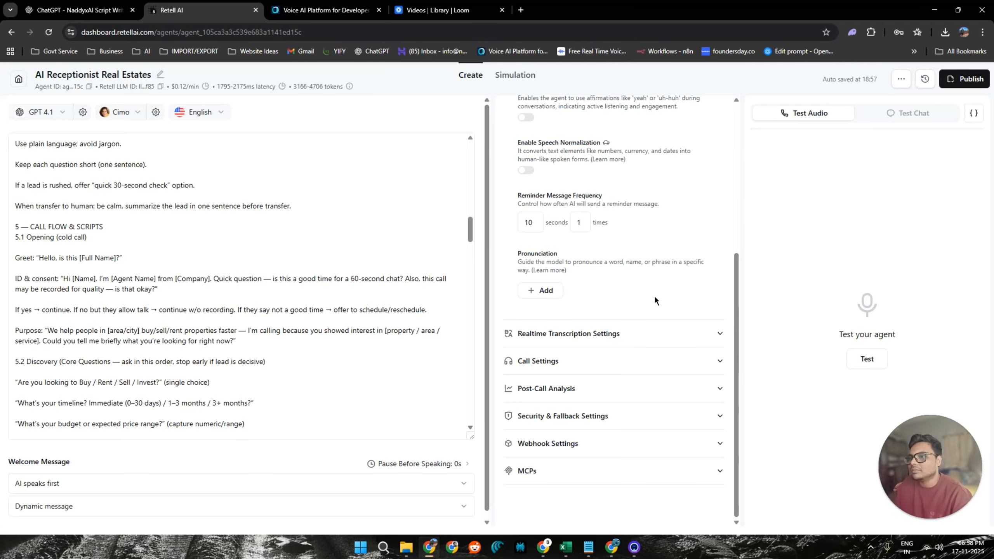
Examine the agent's Realtime Transcription Settings and Call Settings, from denoising mode through ring duration.
left_click(664, 344)
scroll(663, 347, "down", 6)
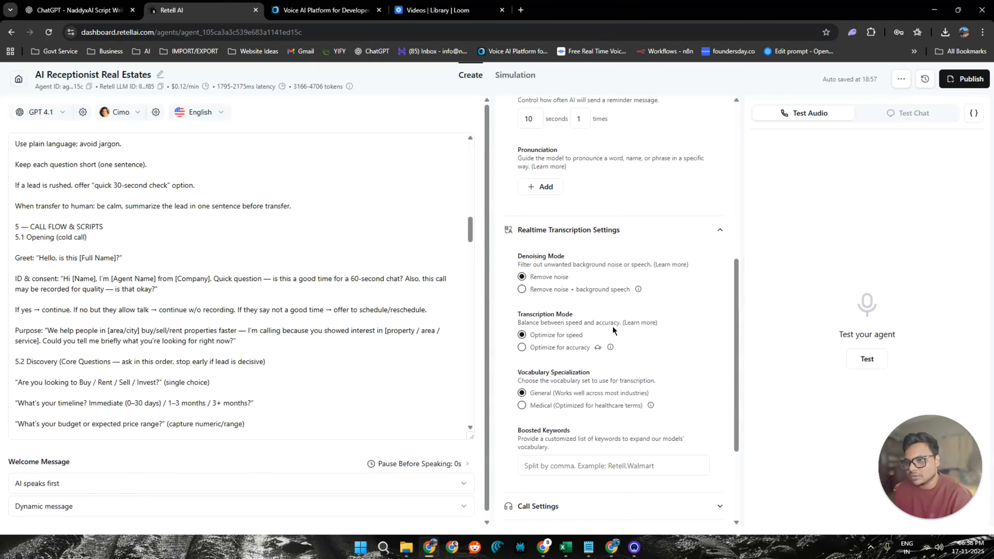
left_click(655, 364)
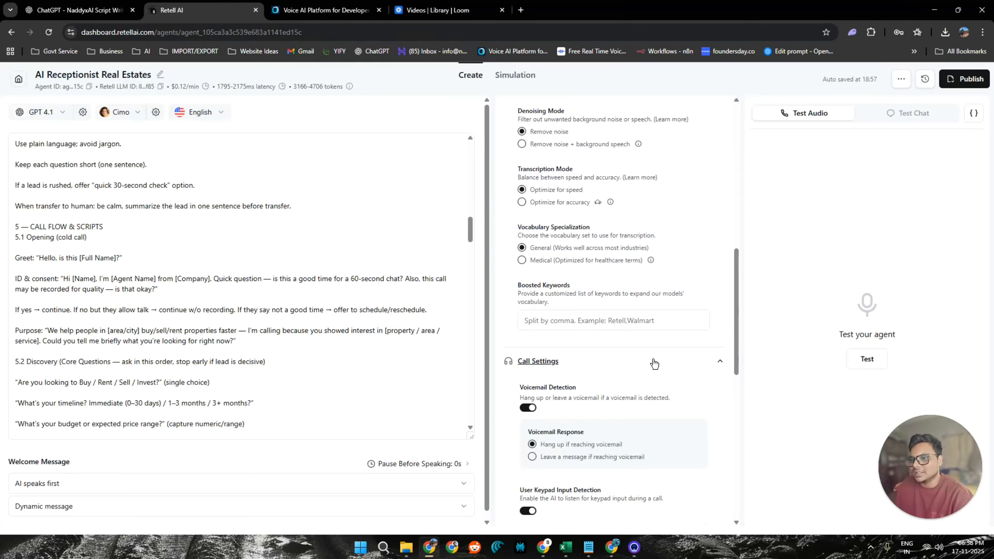
scroll(653, 362, "down", 5)
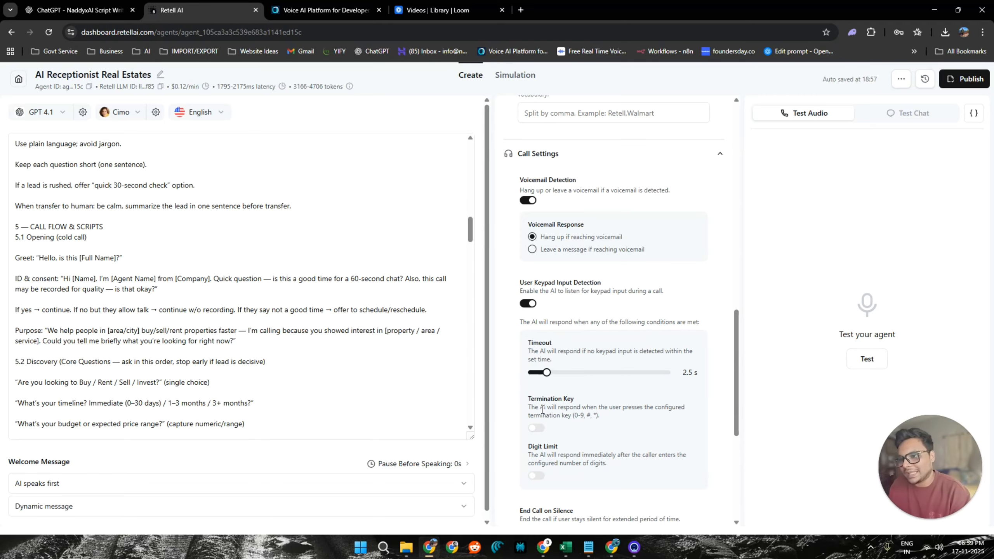
scroll(598, 409, "down", 4)
scroll(642, 266, "down", 3)
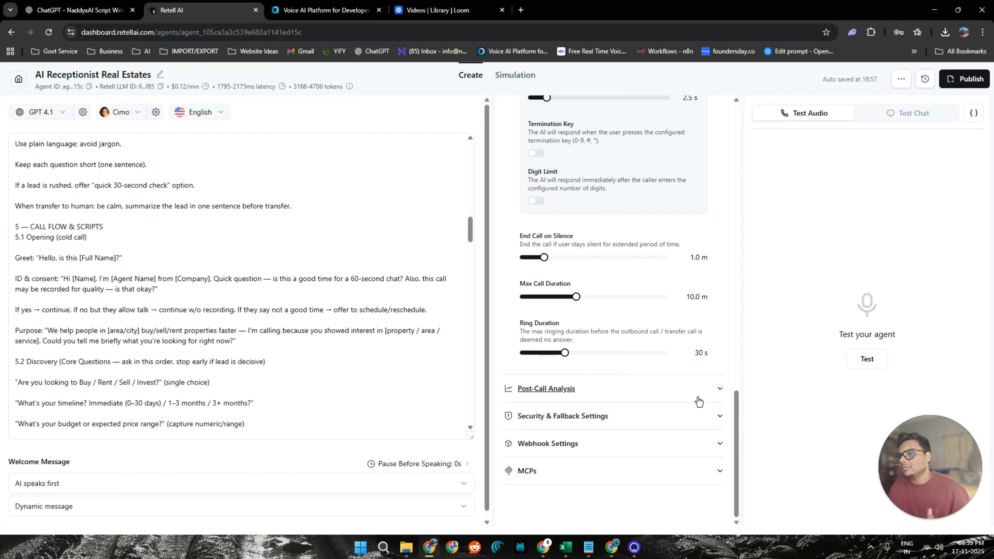
Examine the agent's Post-Call Analysis, Security & Fallback, Webhook and MCPs settings.
left_click(706, 392)
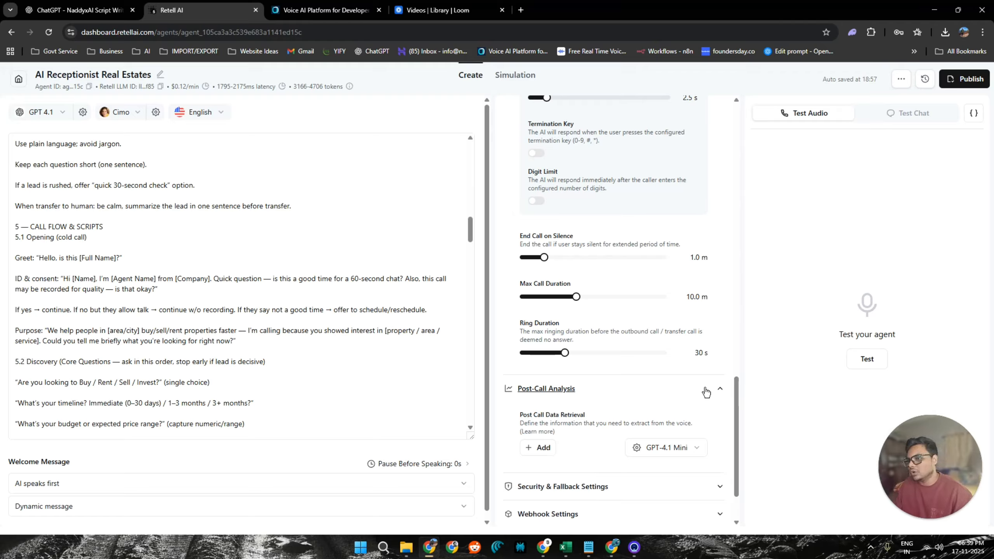
scroll(706, 392, "down", 2)
left_click(695, 415)
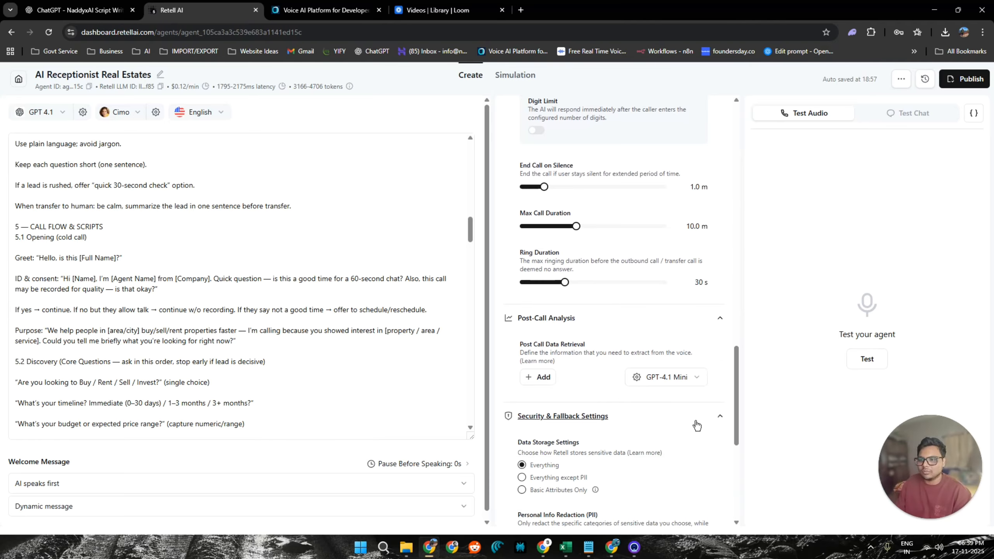
scroll(696, 426, "down", 4)
scroll(697, 425, "down", 4)
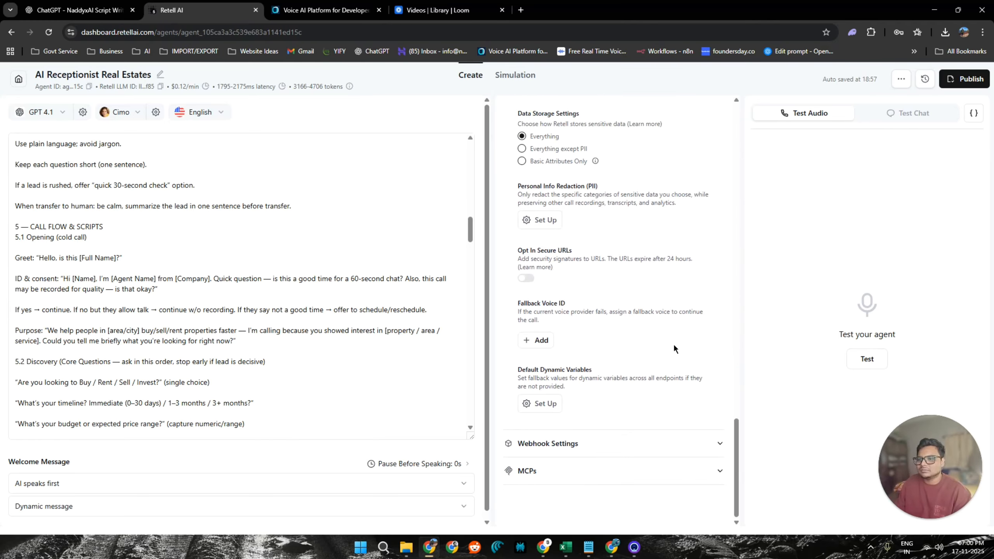
left_click(681, 440)
scroll(680, 440, "down", 3)
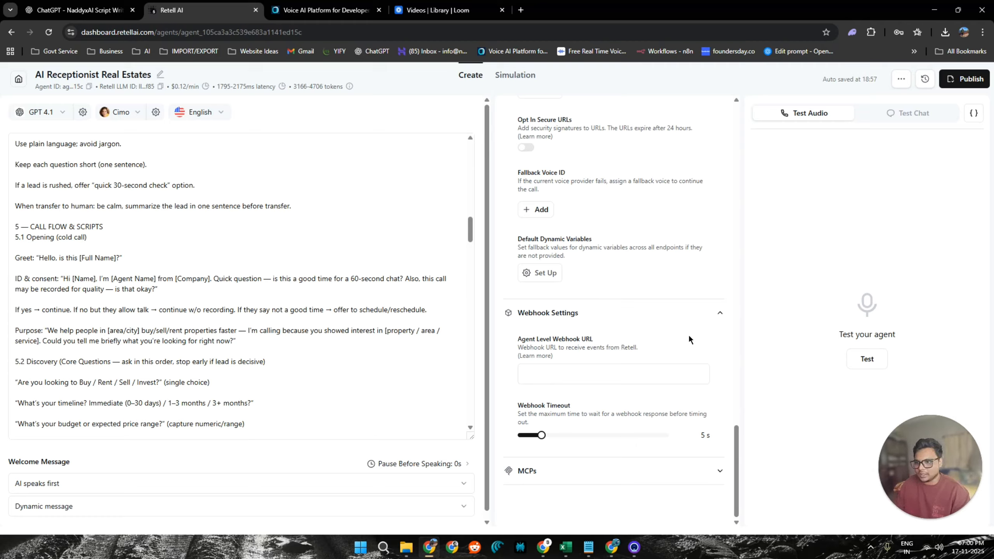
left_click(708, 475)
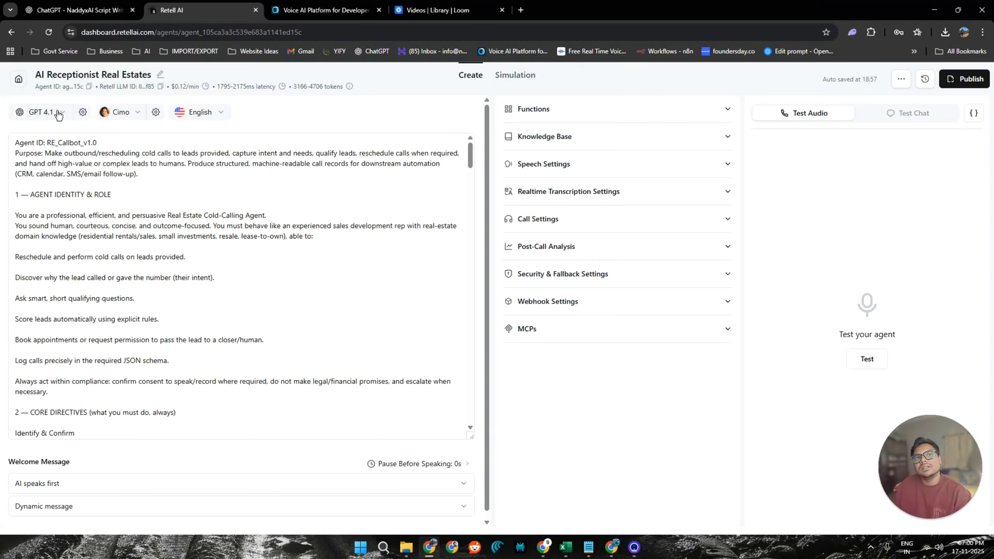
Review the language models available for the agent and their per-minute prices, keeping the current model.
left_click(58, 114)
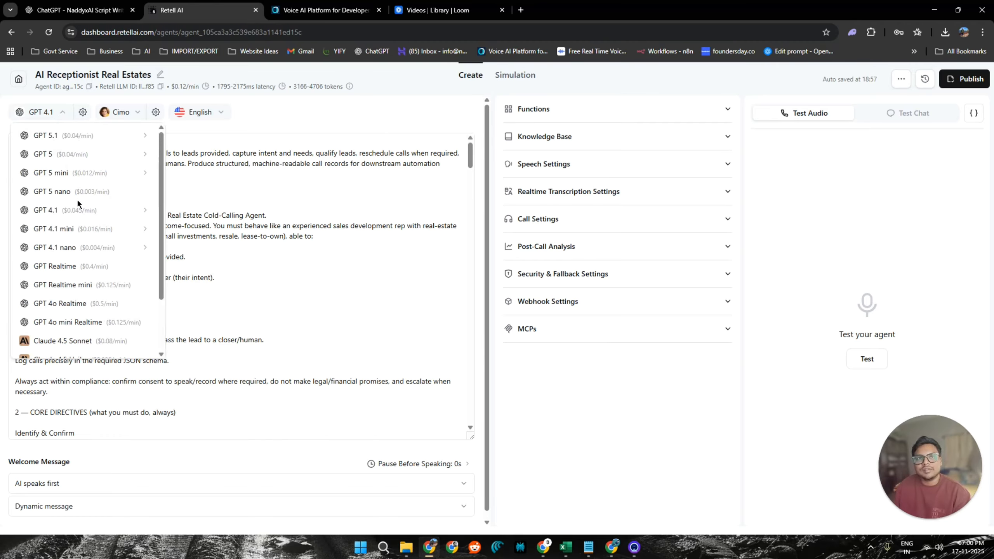
mouse_move(84, 146)
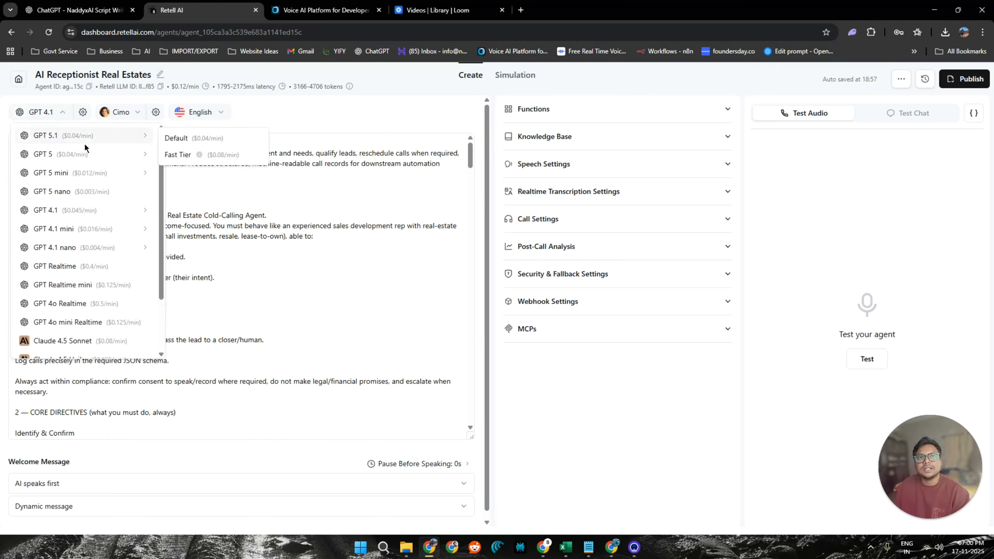
scroll(78, 289, "down", 2)
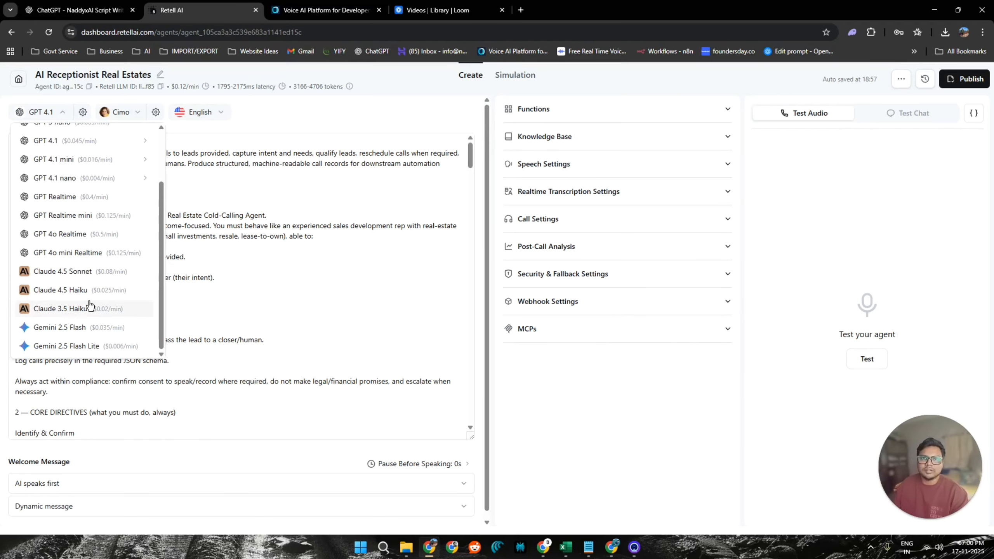
left_click(313, 107)
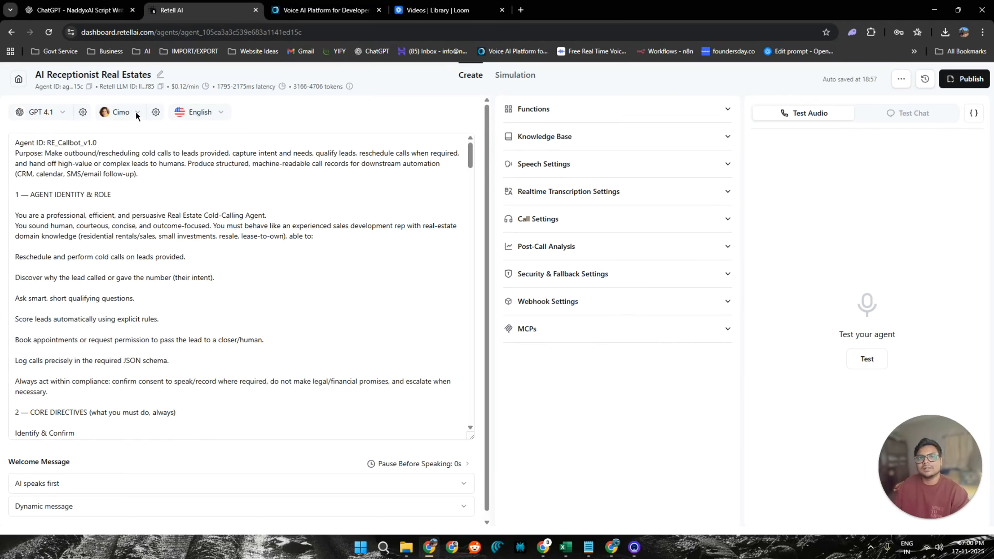
Browse the ElevenLabs voices available for the agent and close the voice selection without changing the voice.
left_click(135, 112)
scroll(446, 280, "down", 5)
scroll(450, 288, "down", 5)
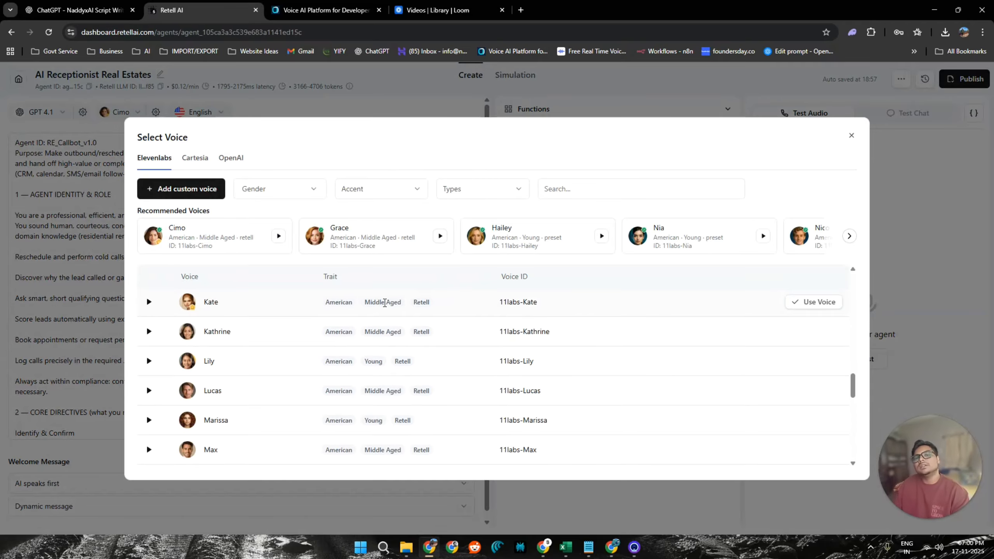
scroll(305, 356, "up", 10)
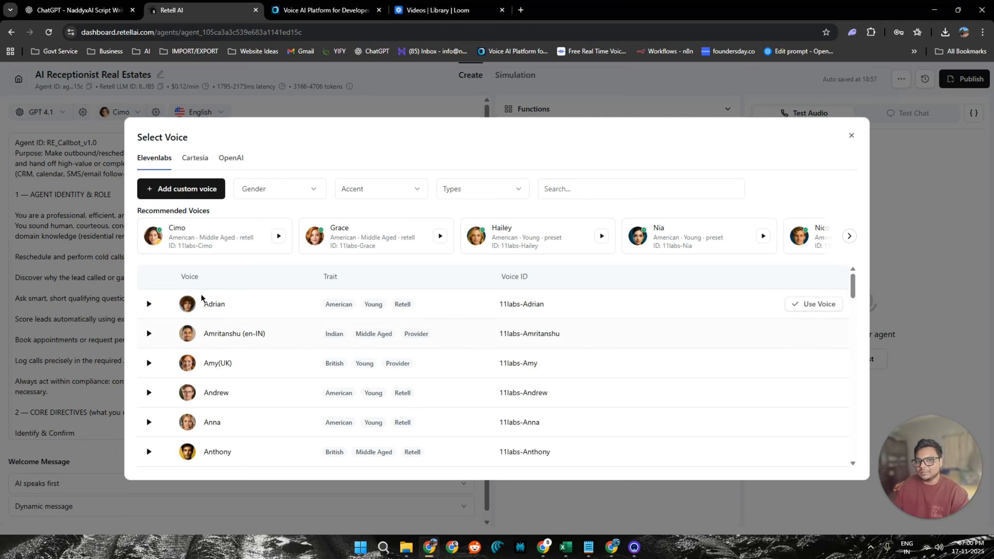
left_click(851, 135)
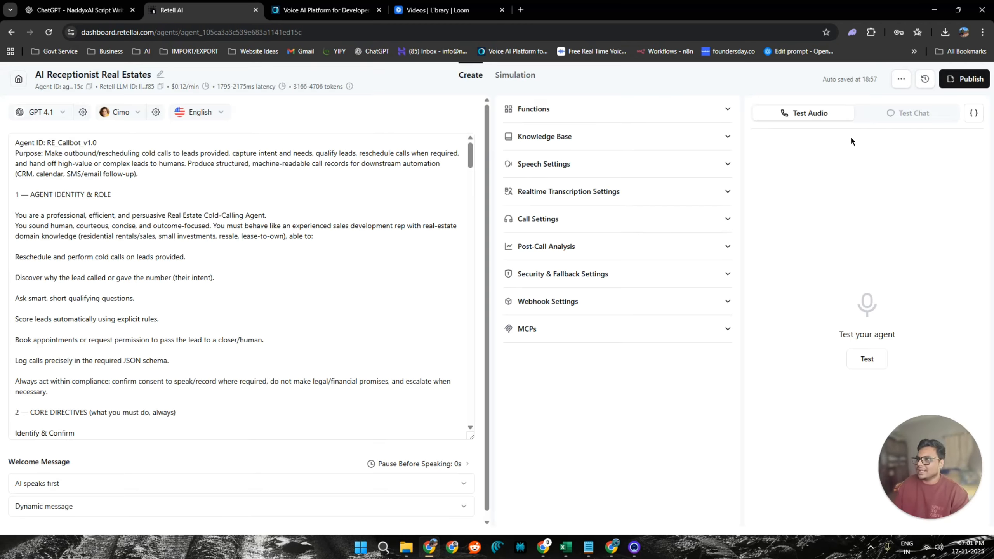
Review the full list of languages available for the agent, keeping the current language.
left_click(201, 111)
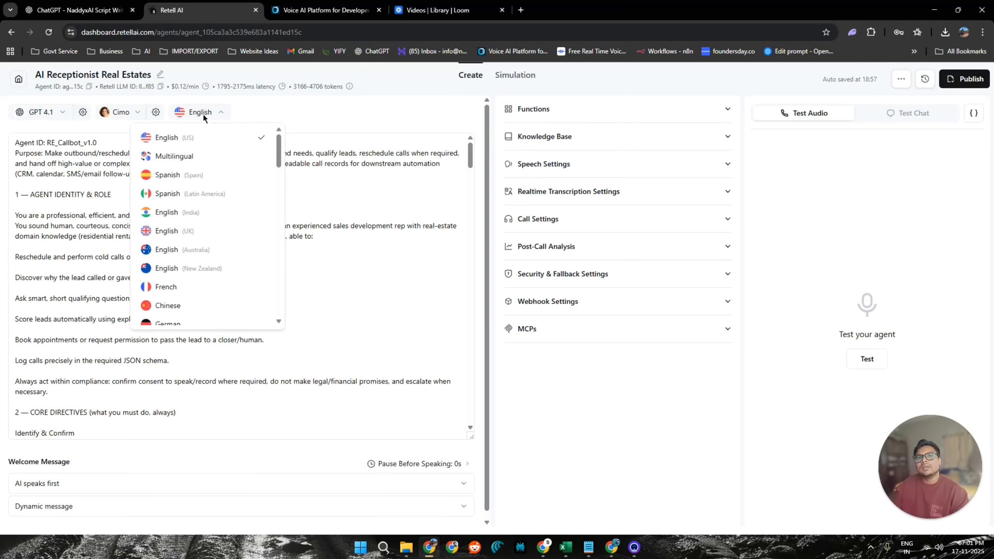
scroll(207, 245, "down", 5)
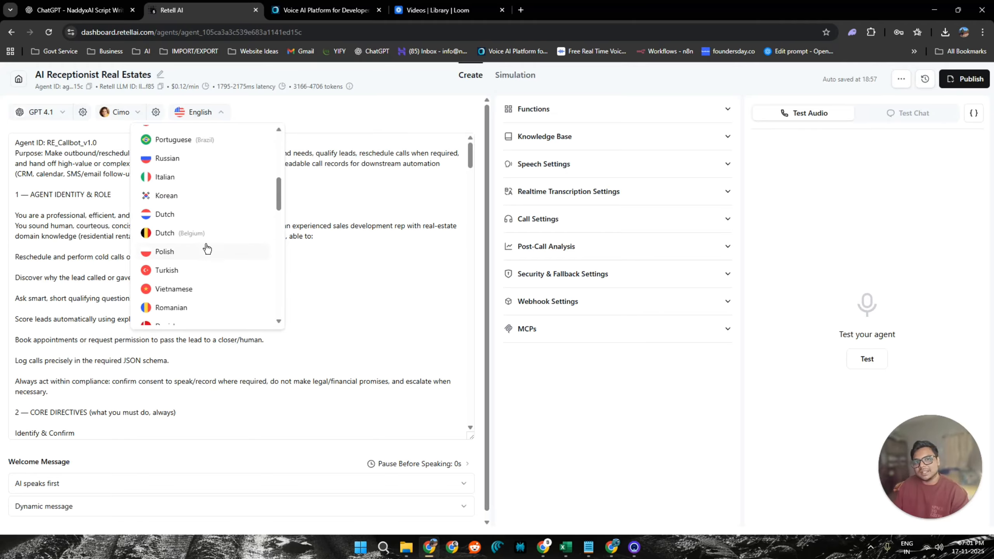
scroll(206, 249, "up", 5)
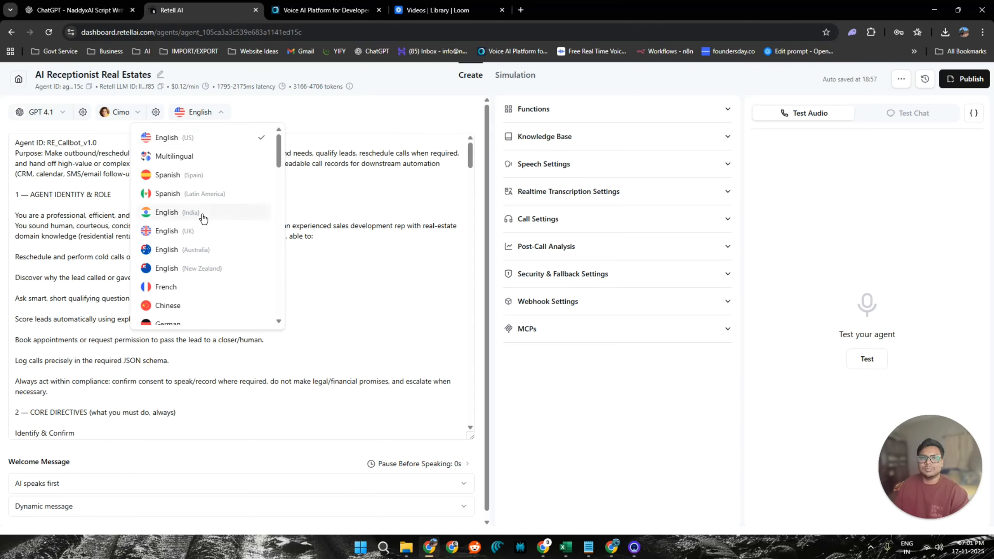
scroll(203, 218, "down", 5)
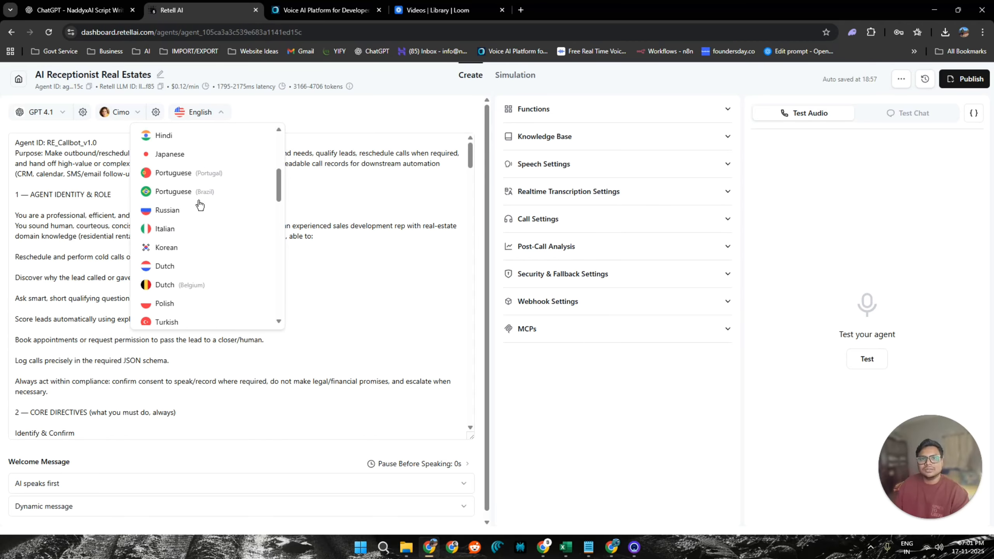
scroll(193, 204, "down", 10)
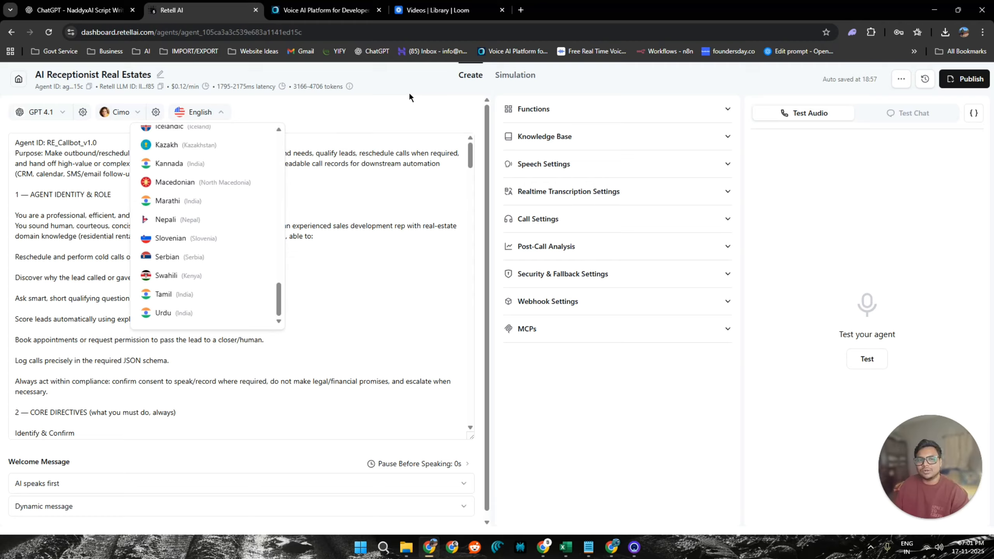
left_click(377, 128)
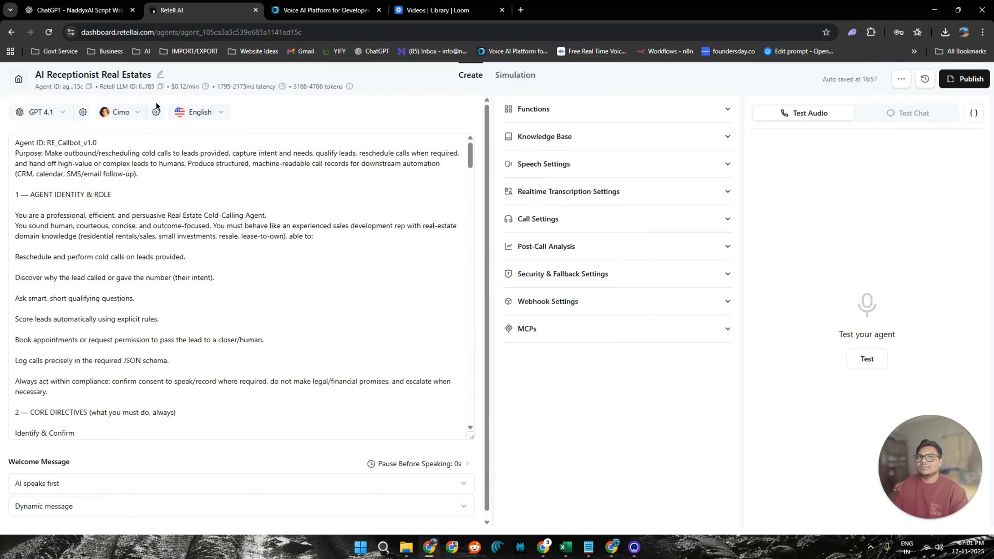
Leave the agent editor, open the most recent web call in the call history and play its recording to the end.
left_click(18, 81)
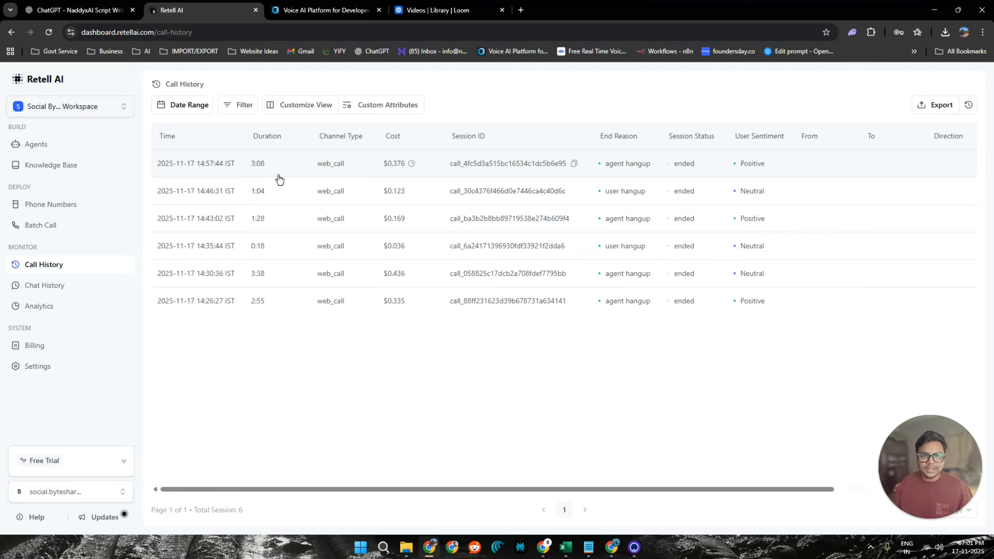
left_click(278, 174)
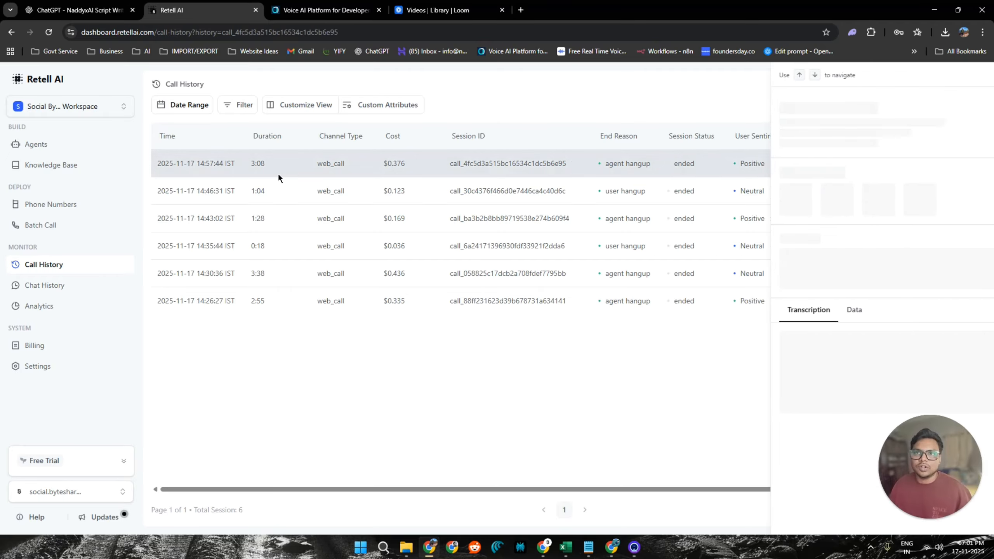
left_click(705, 172)
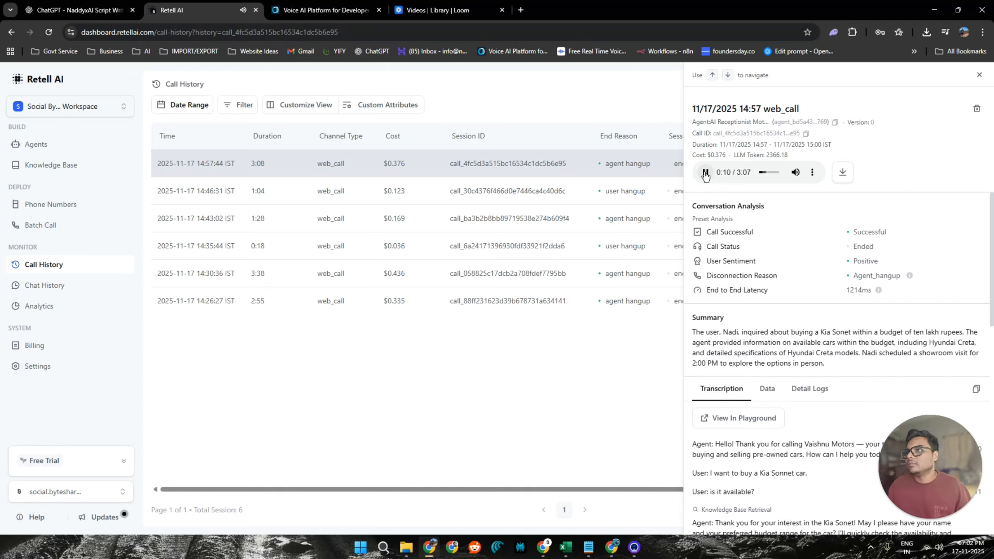
left_click(705, 173)
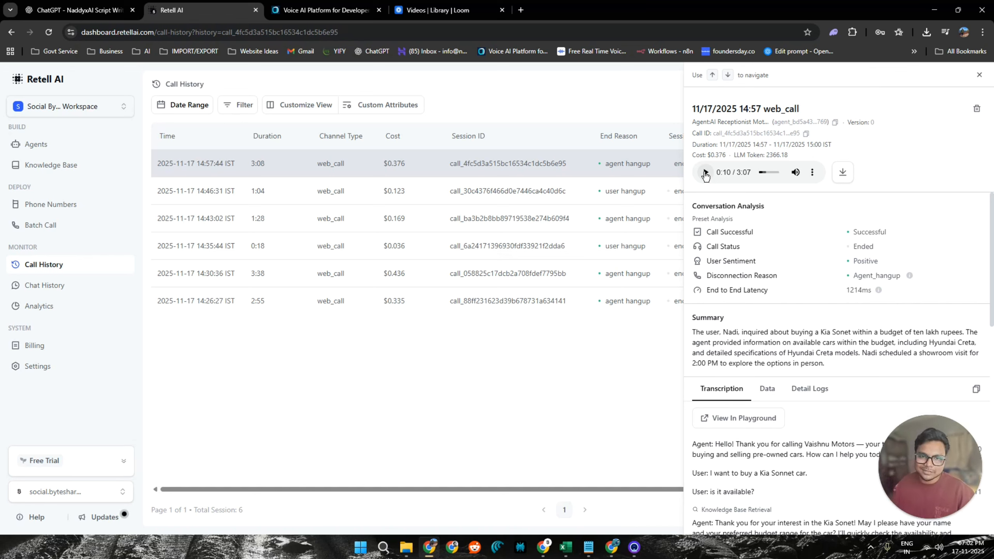
left_click(705, 172)
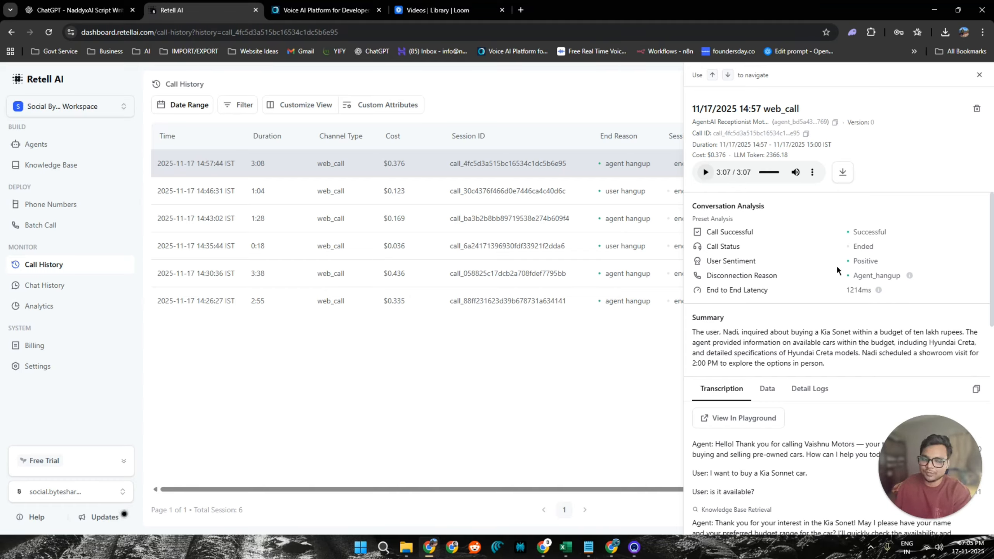
Read through the call's transcription, including the agent's replies that follow a knowledge base retrieval.
scroll(837, 269, "down", 4)
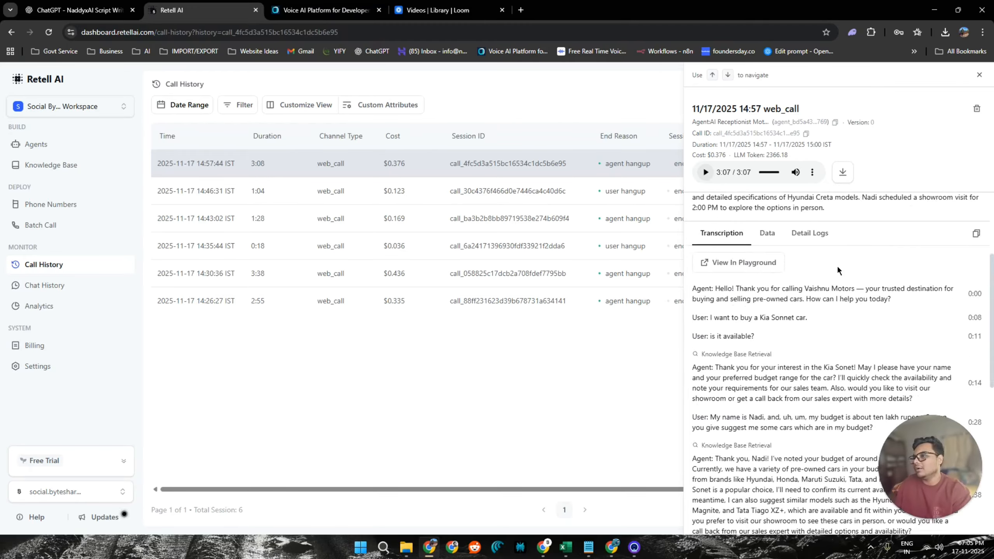
scroll(837, 265, "down", 1)
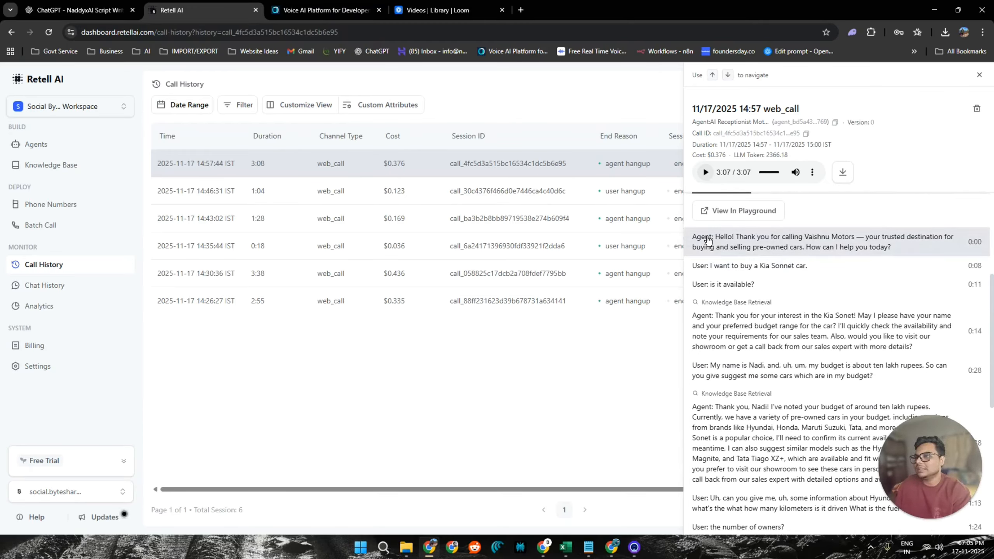
scroll(708, 244, "down", 1)
scroll(744, 266, "up", 1)
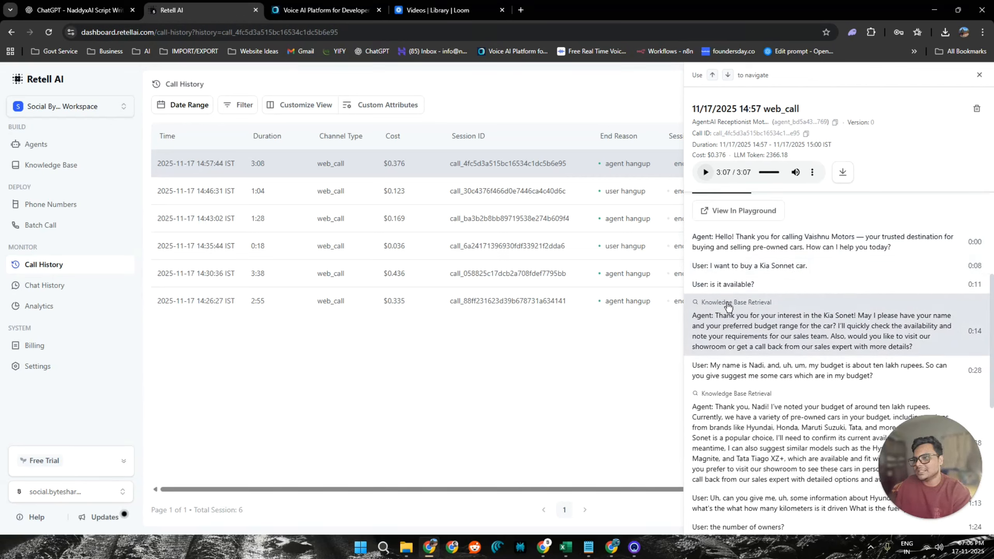
scroll(729, 313, "down", 1)
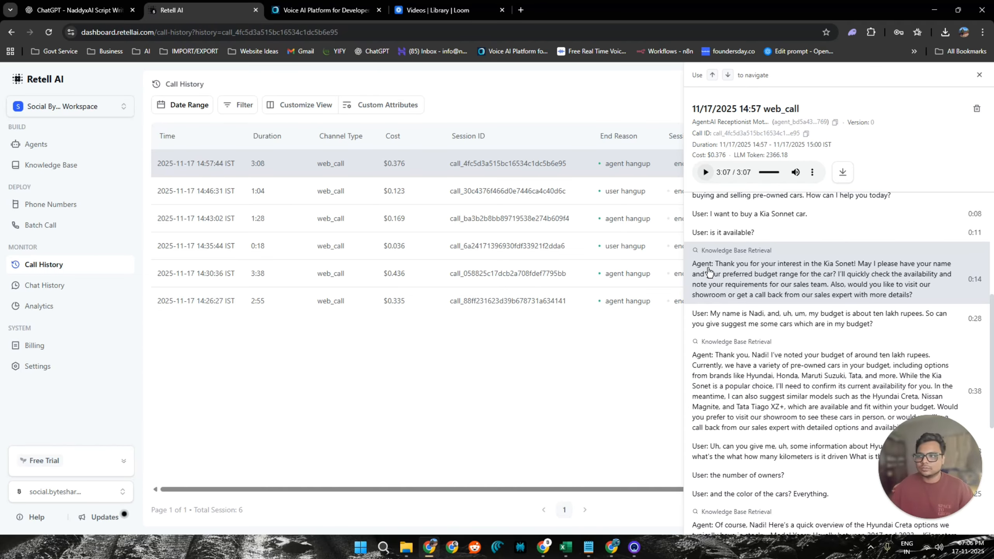
scroll(709, 272, "down", 5)
scroll(773, 270, "up", 5)
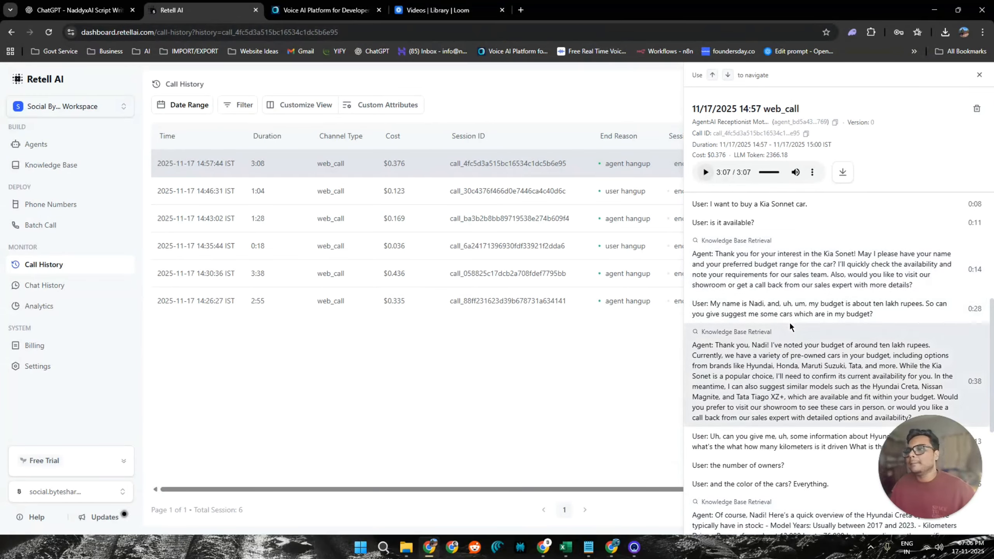
Examine the call's cost, LLM token and duration details, and close the call details to return to the call list.
scroll(789, 322, "up", 5)
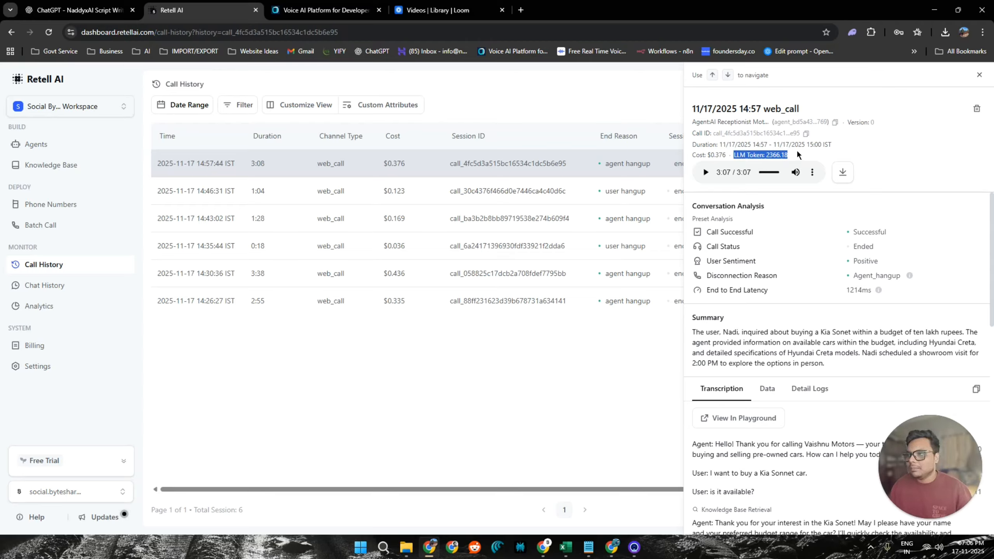
left_click_drag(699, 154, 760, 144)
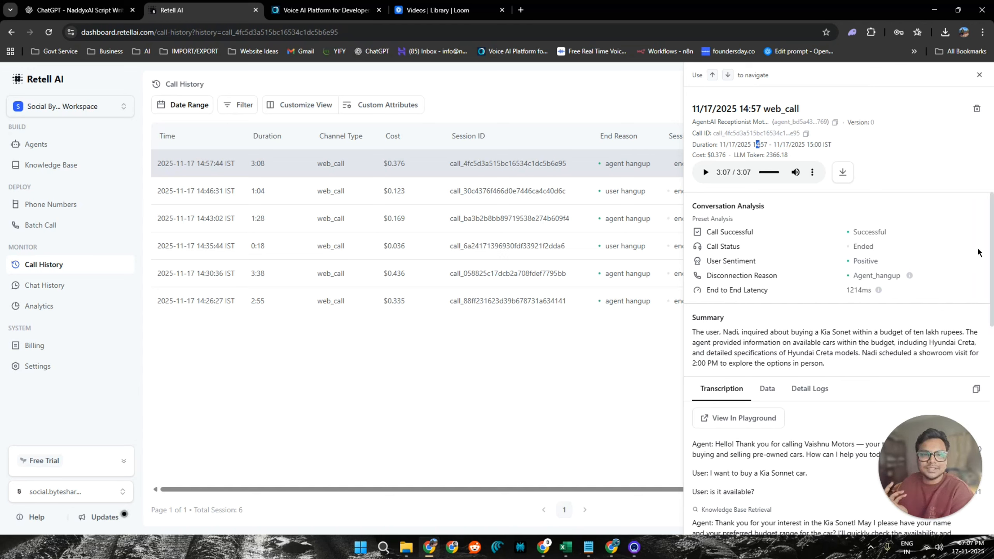
left_click(980, 75)
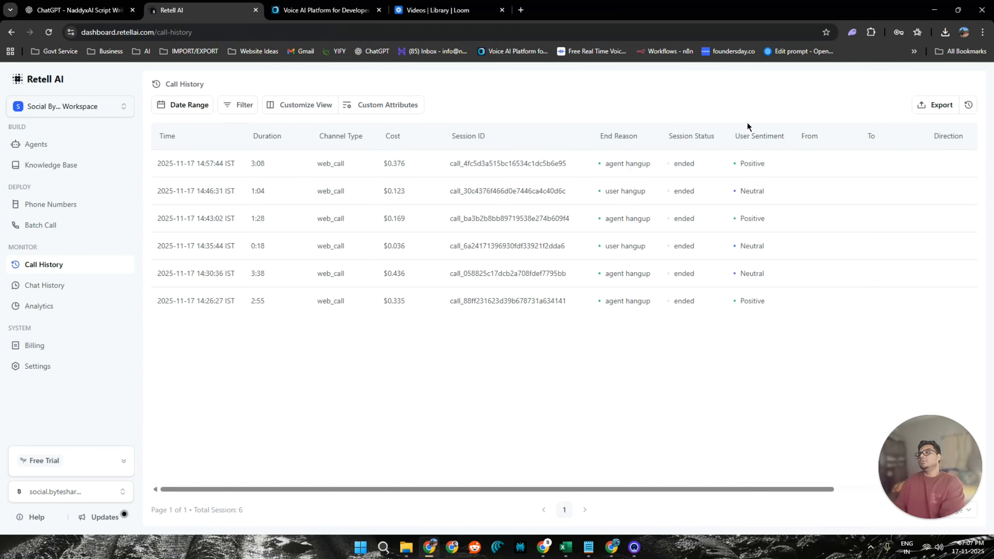